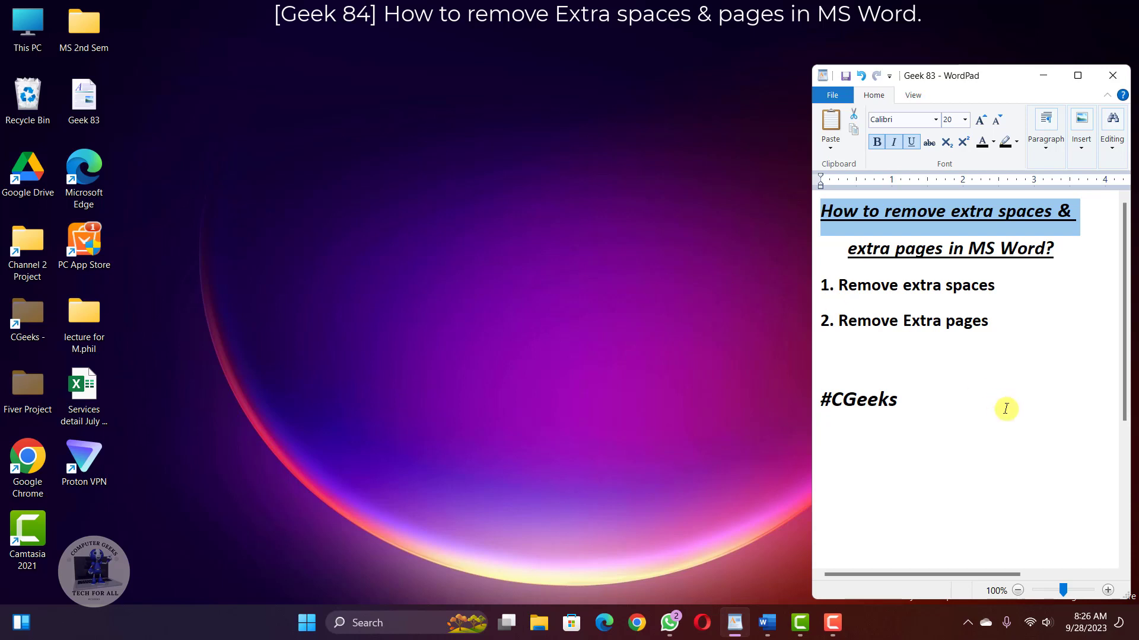
left_click(1015, 418)
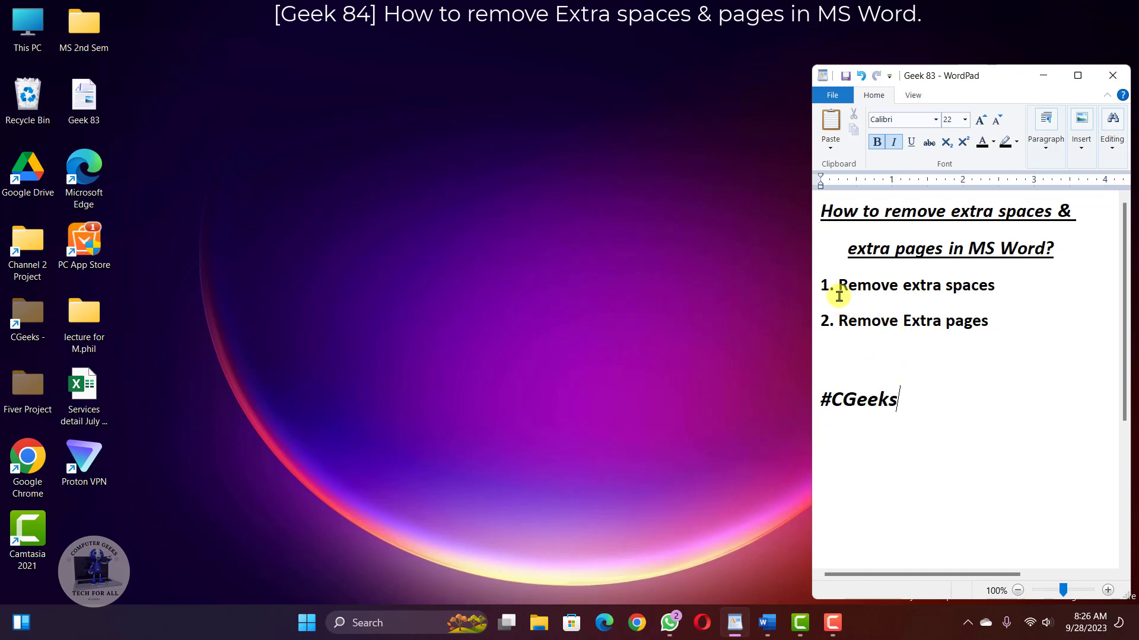
left_click(815, 291)
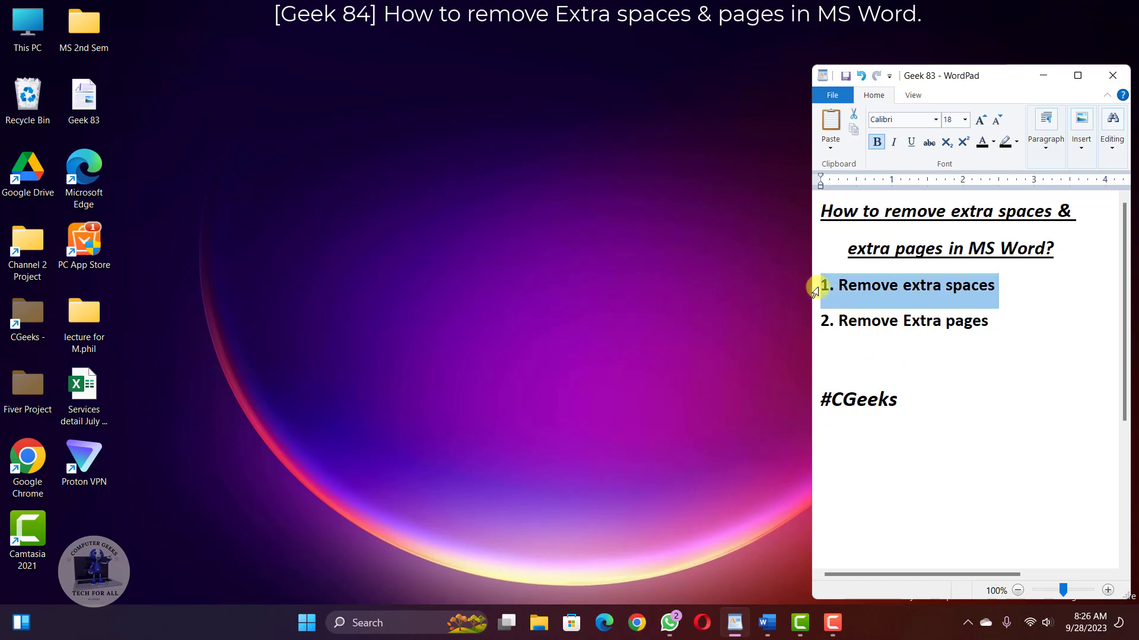
left_click(811, 328)
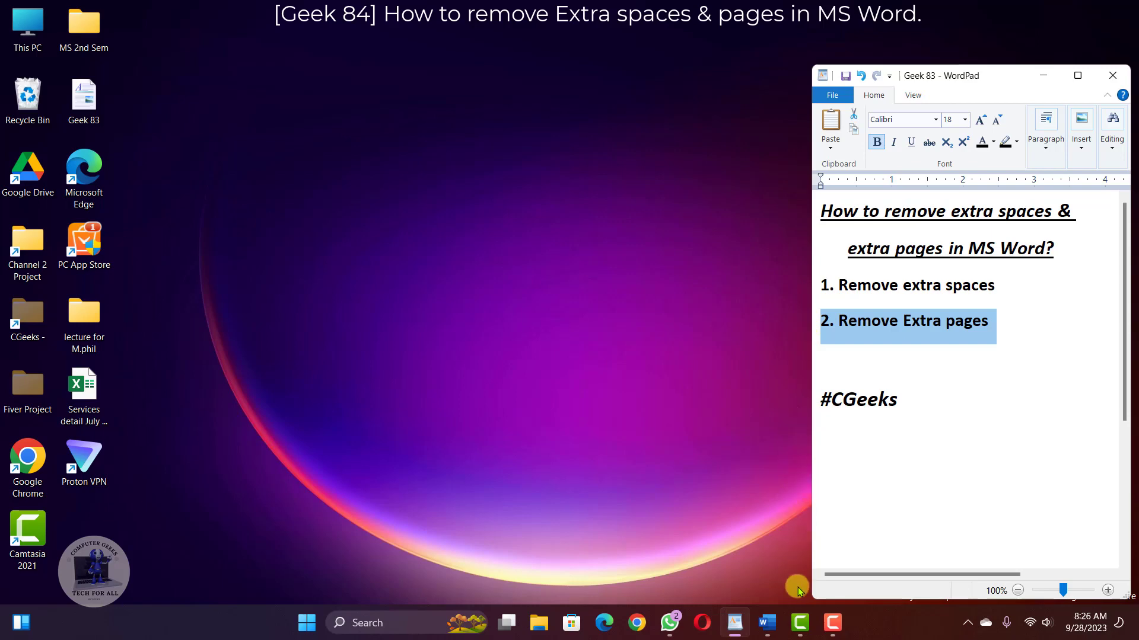
Switch to the Word document and examine the extra gaps between words in its paragraphs
mouse_move(768, 622)
left_click(710, 566)
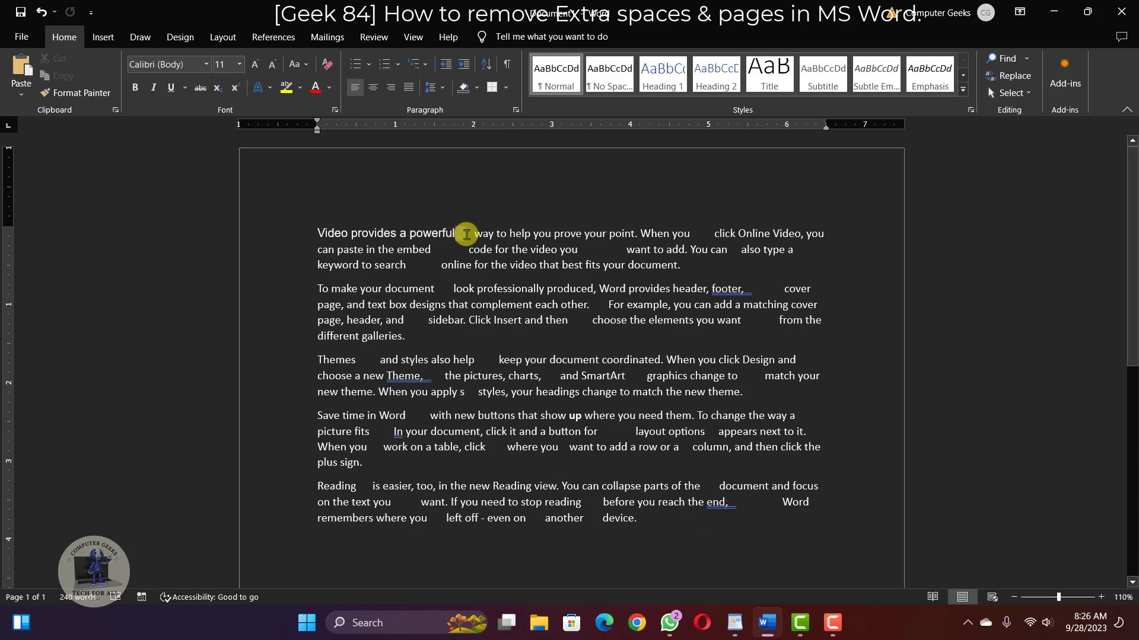
left_click(714, 234)
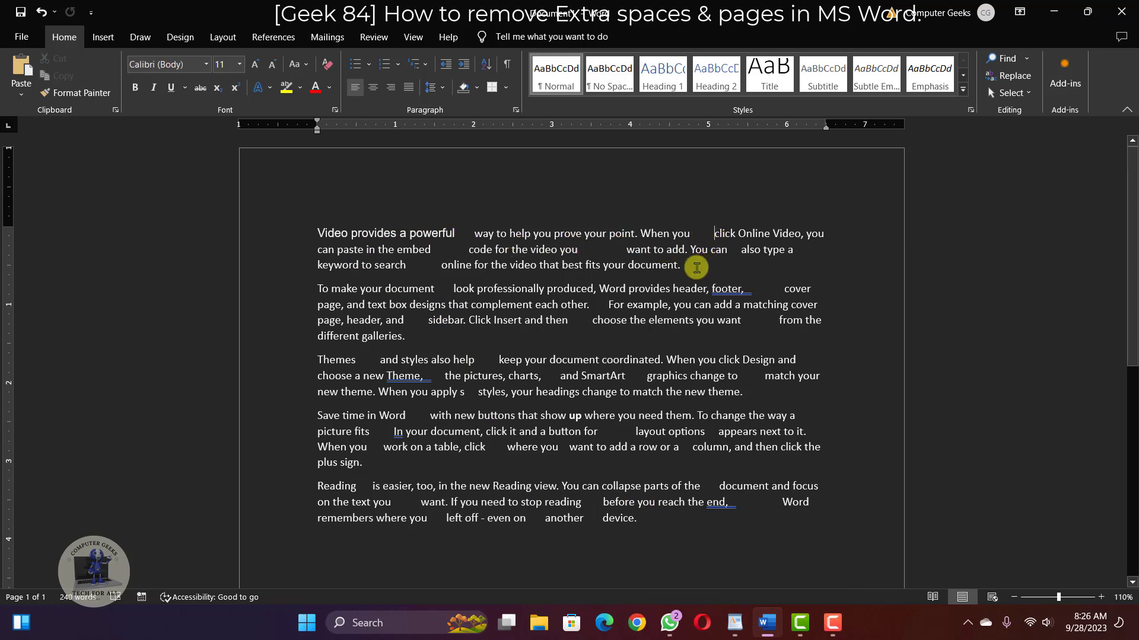
left_click_drag(449, 289, 438, 289)
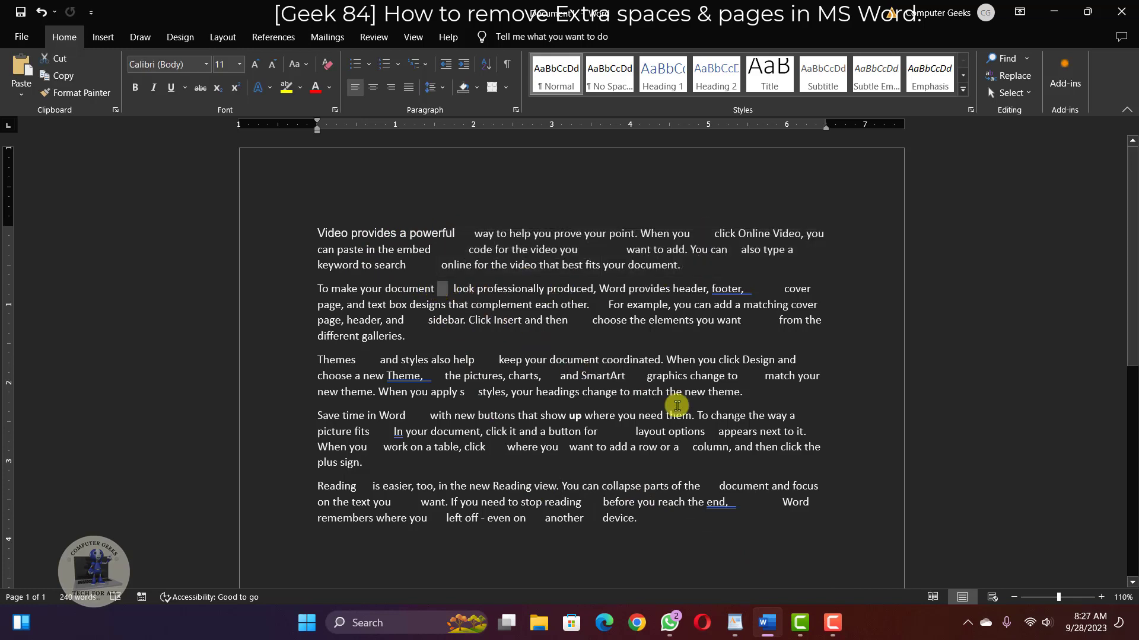
left_click_drag(775, 289, 765, 289)
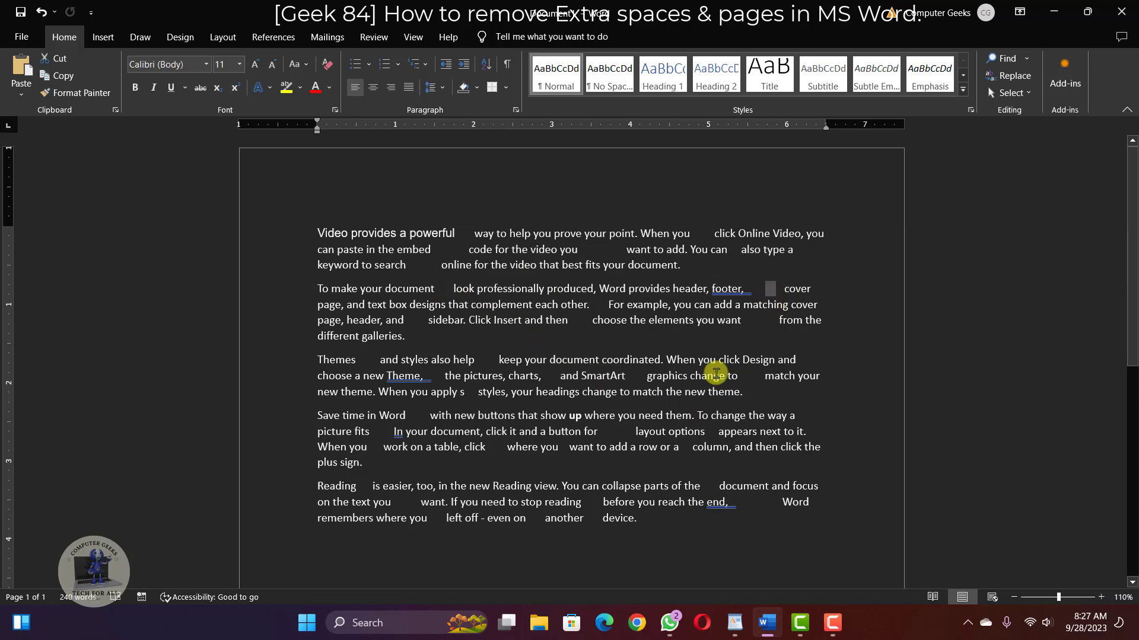
left_click(364, 363)
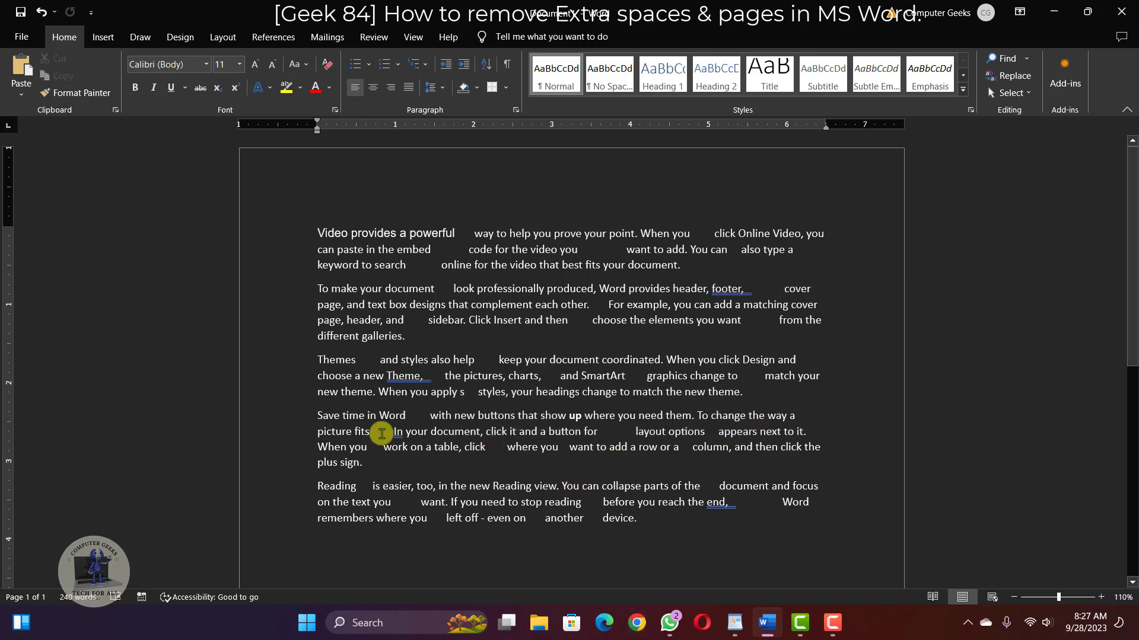
double_click(382, 433)
left_click(414, 467)
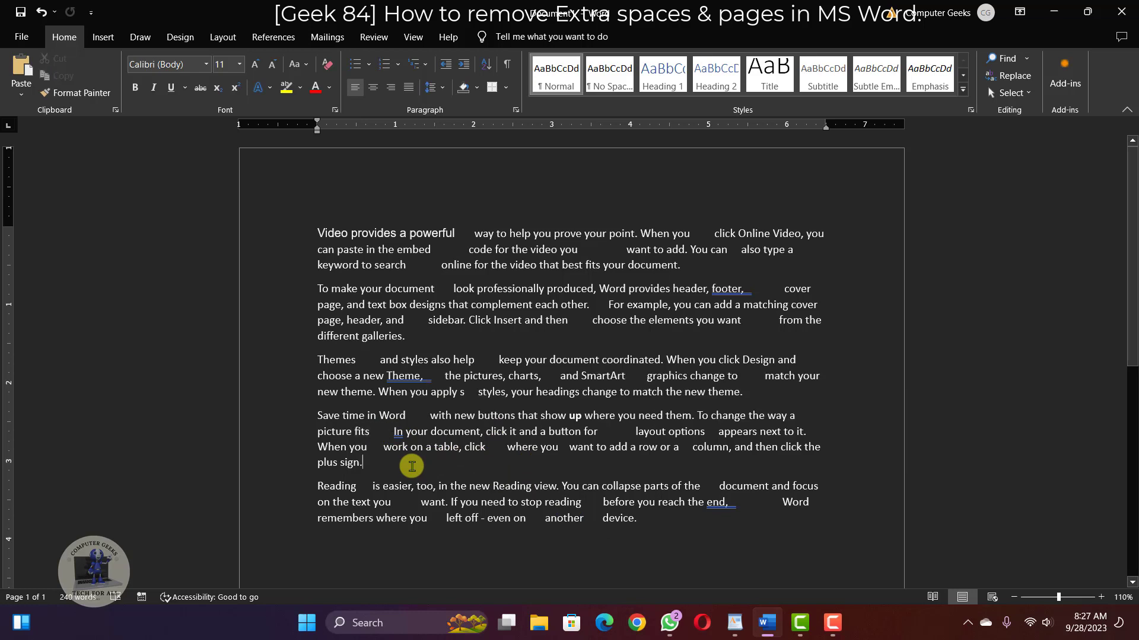
Open Find and Replace in replace mode with the additional search options expanded
key("ctrl+h")
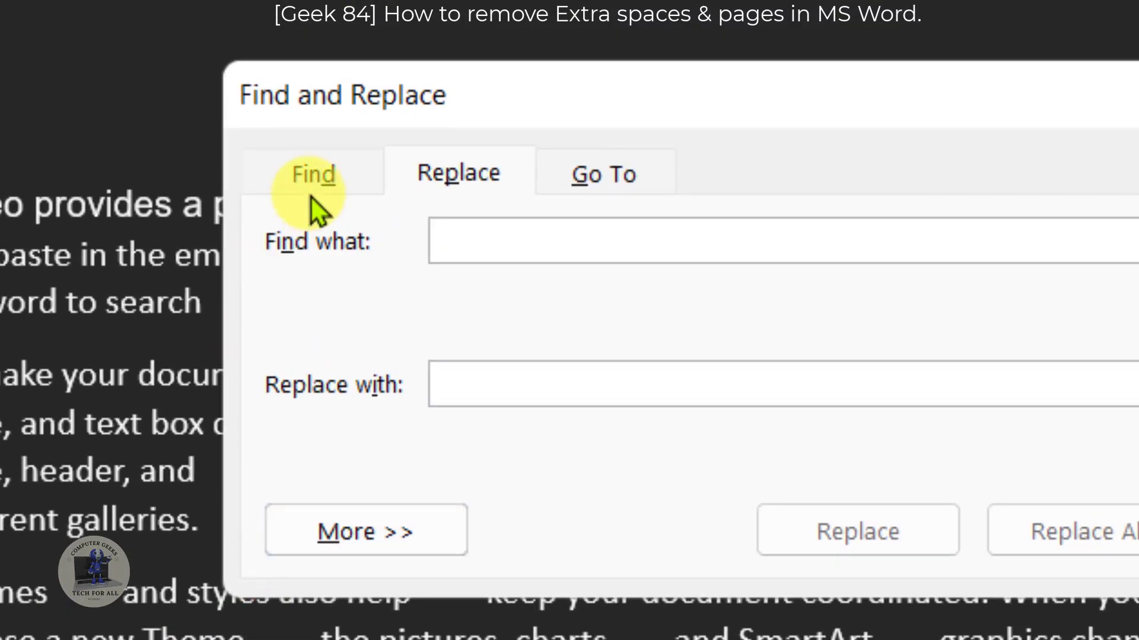
left_click(449, 185)
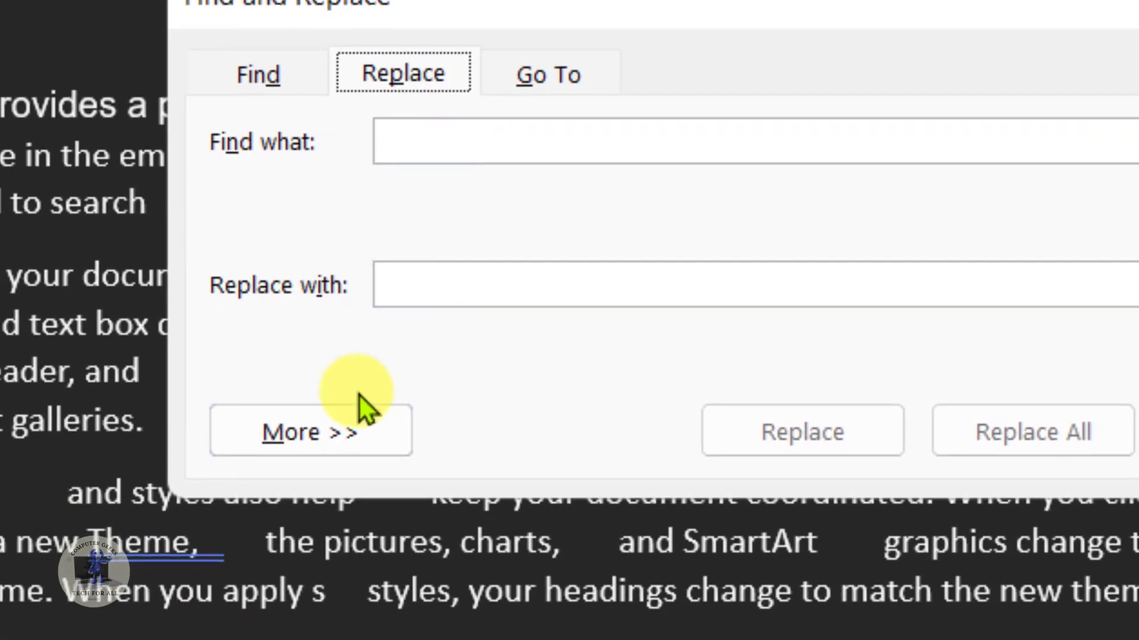
left_click(391, 475)
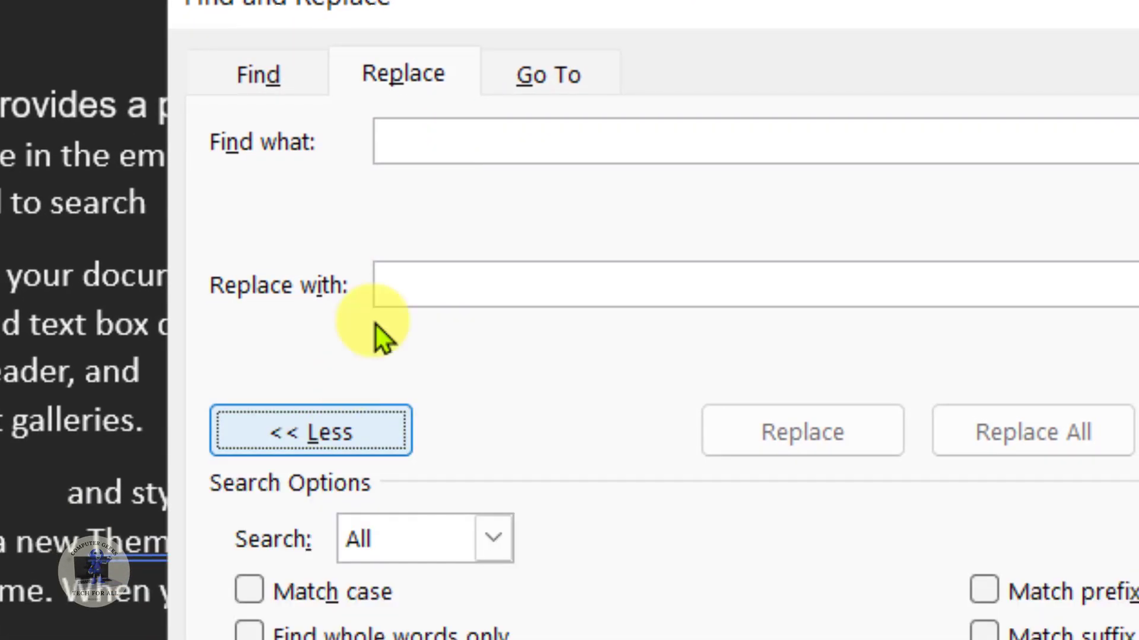
Set the search pattern to "( ){2,}", with a space inside the parentheses, and the replacement to "\1"
left_click(426, 131)
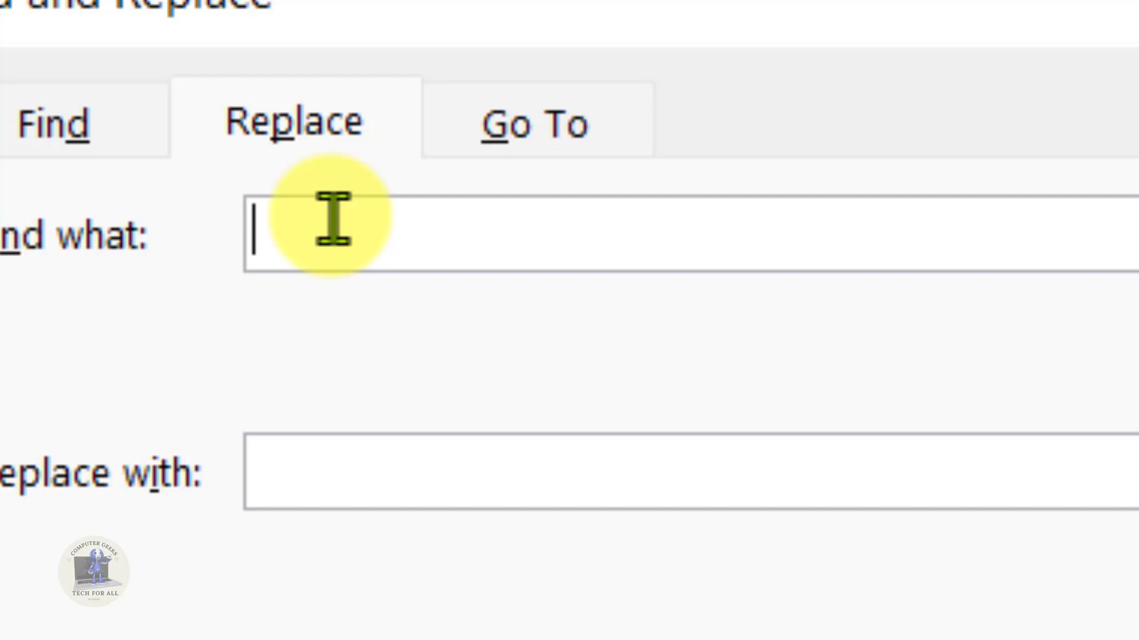
type("(")
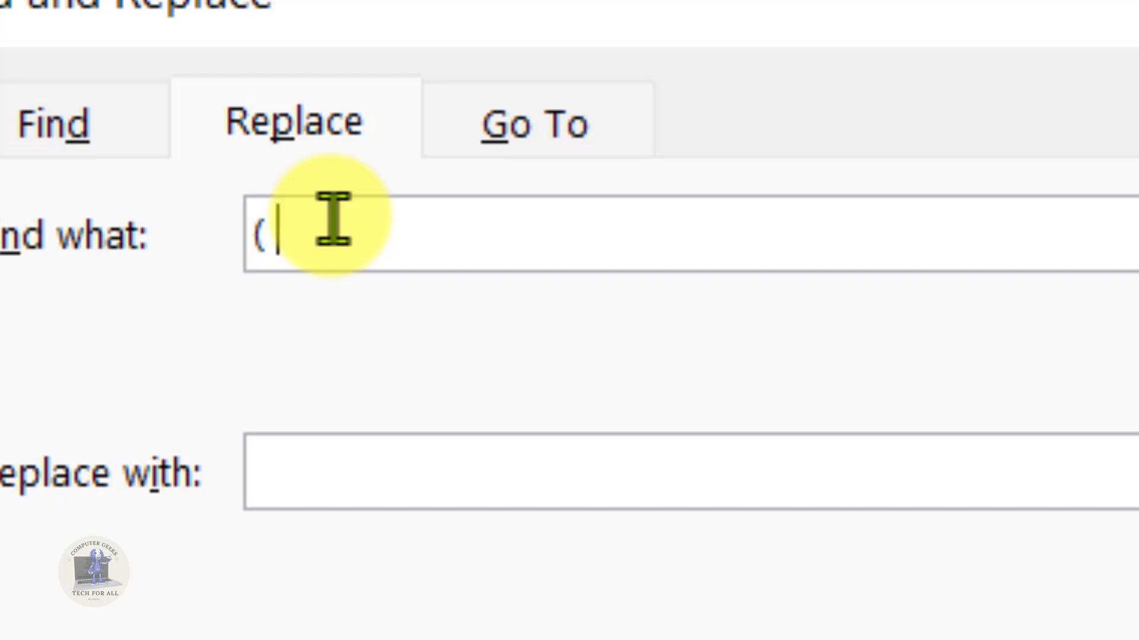
type(" ){")
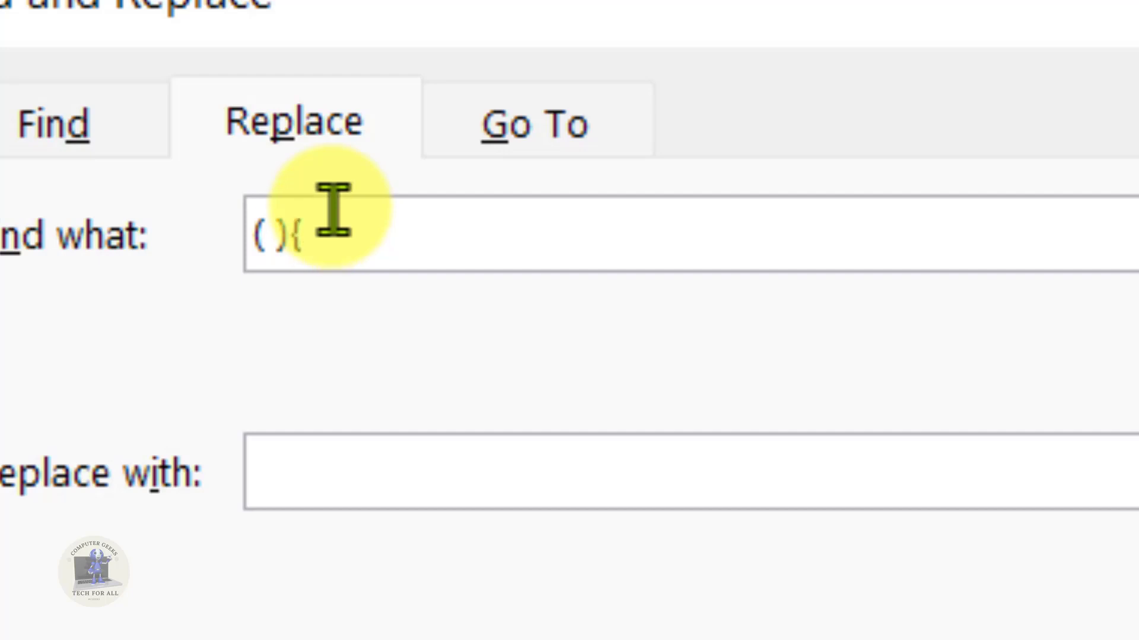
type("2")
type(",}")
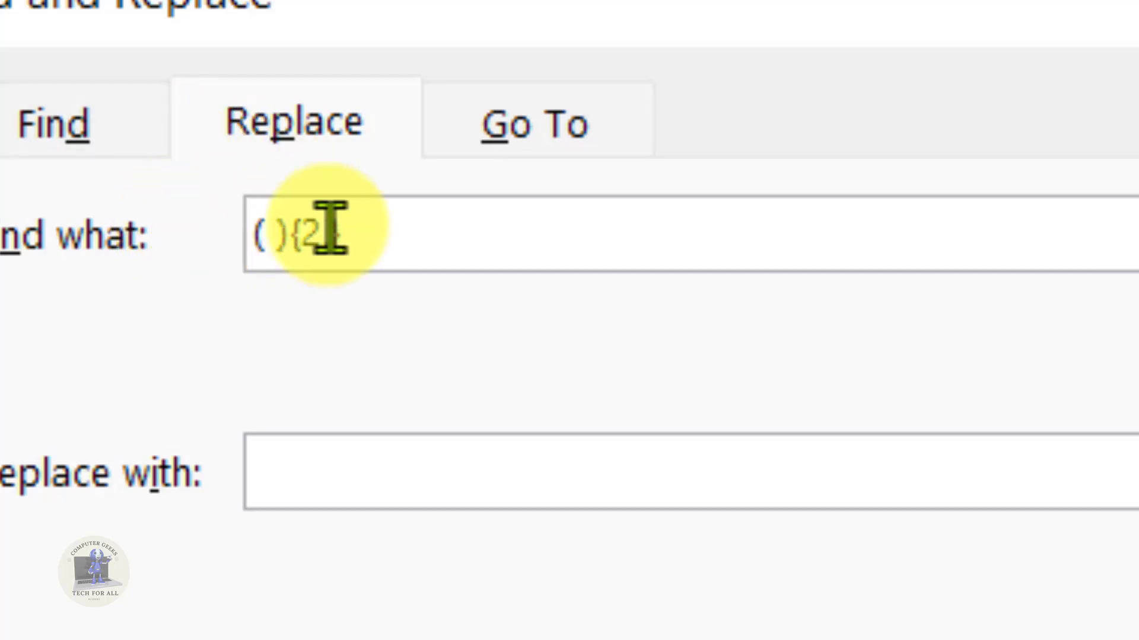
left_click(387, 465)
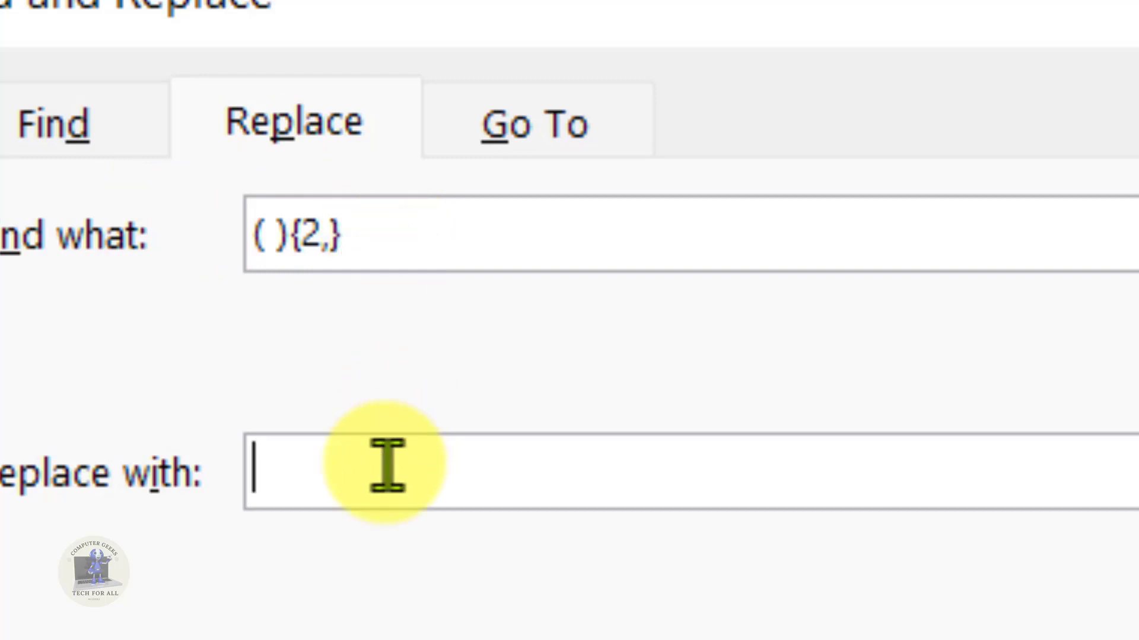
type("\\")
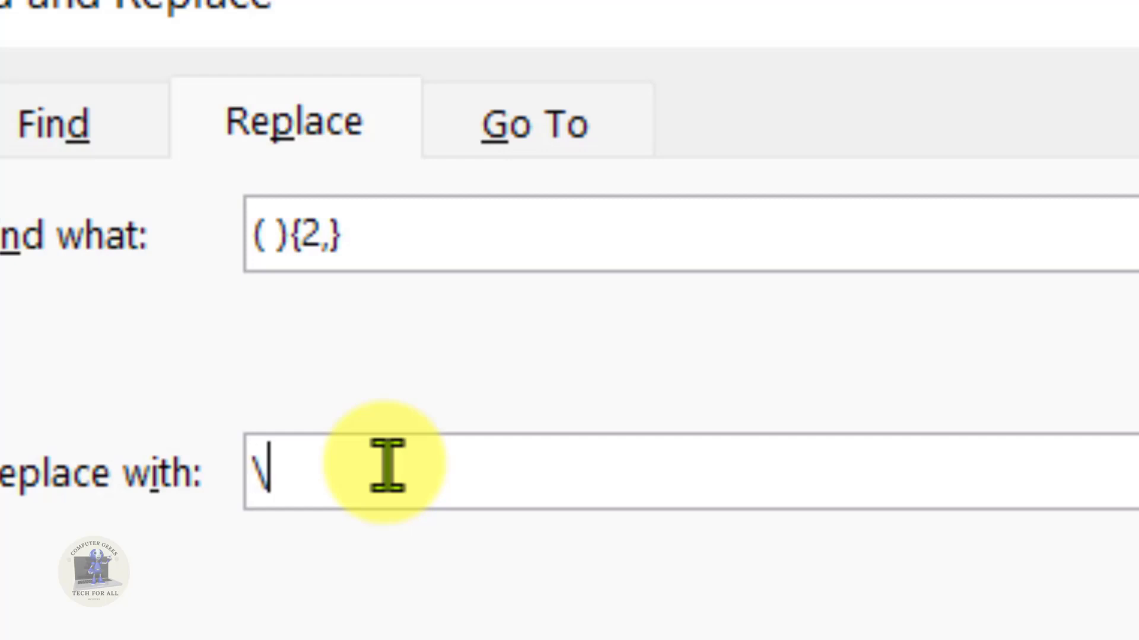
type("1")
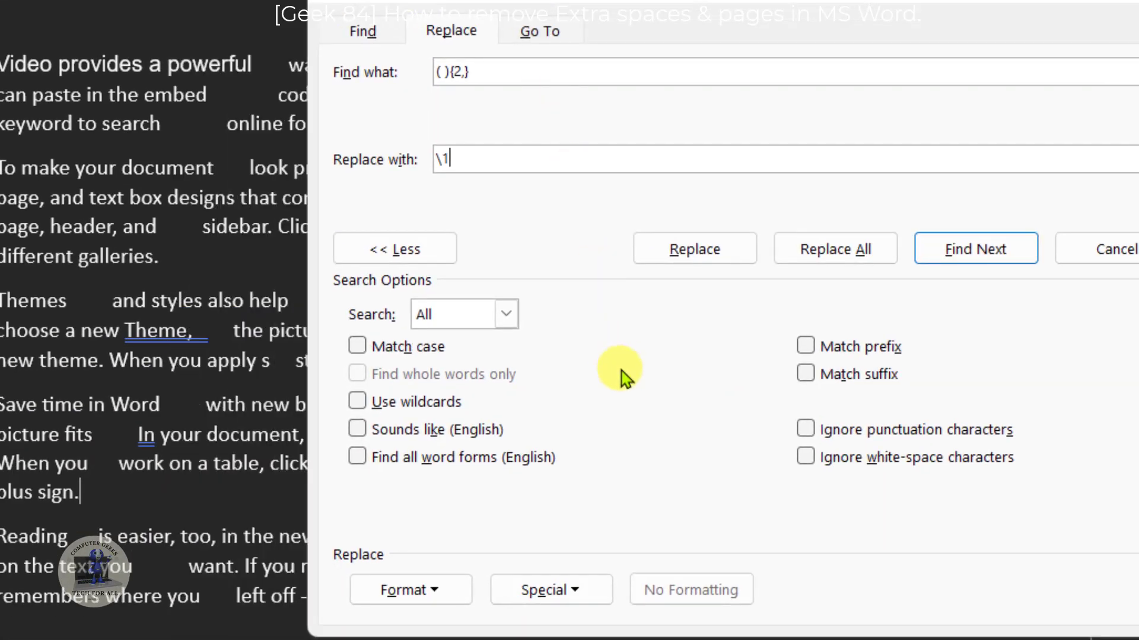
Try to replace all matches in the document with wildcards disabled, and look at the text again
left_click(878, 251)
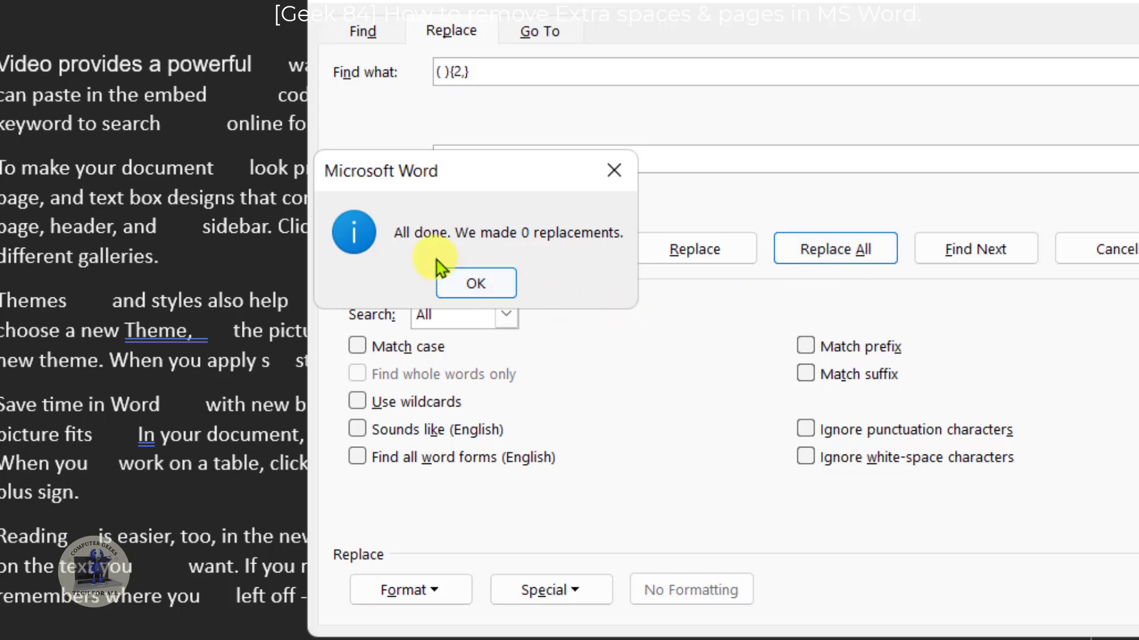
left_click(468, 284)
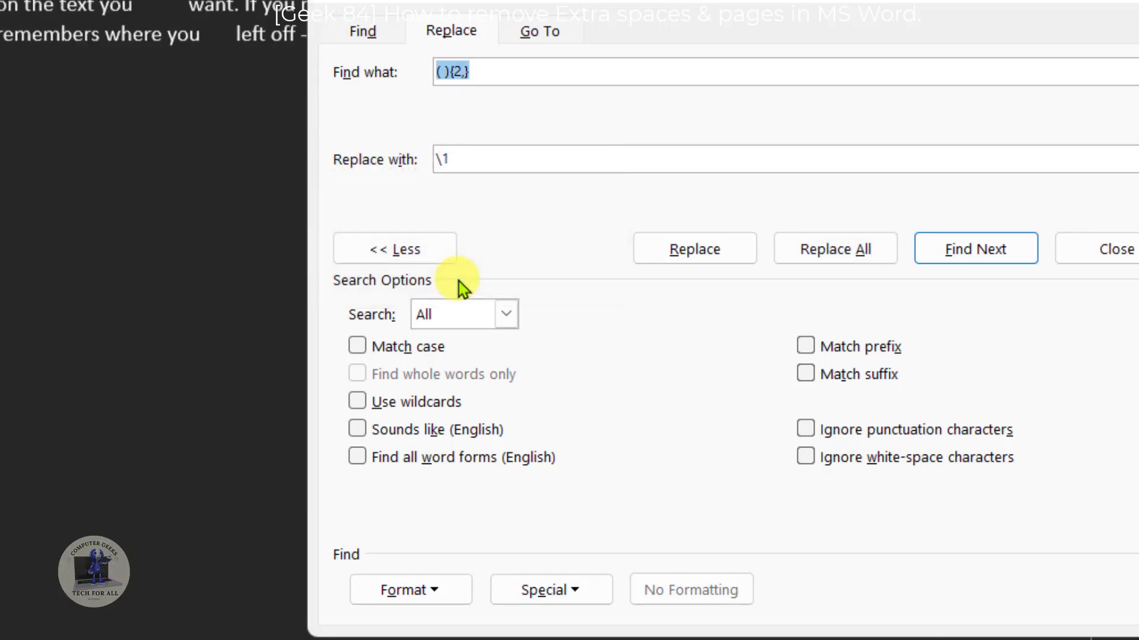
scroll(170, 425, "up", 8)
scroll(77, 297, "up", 1)
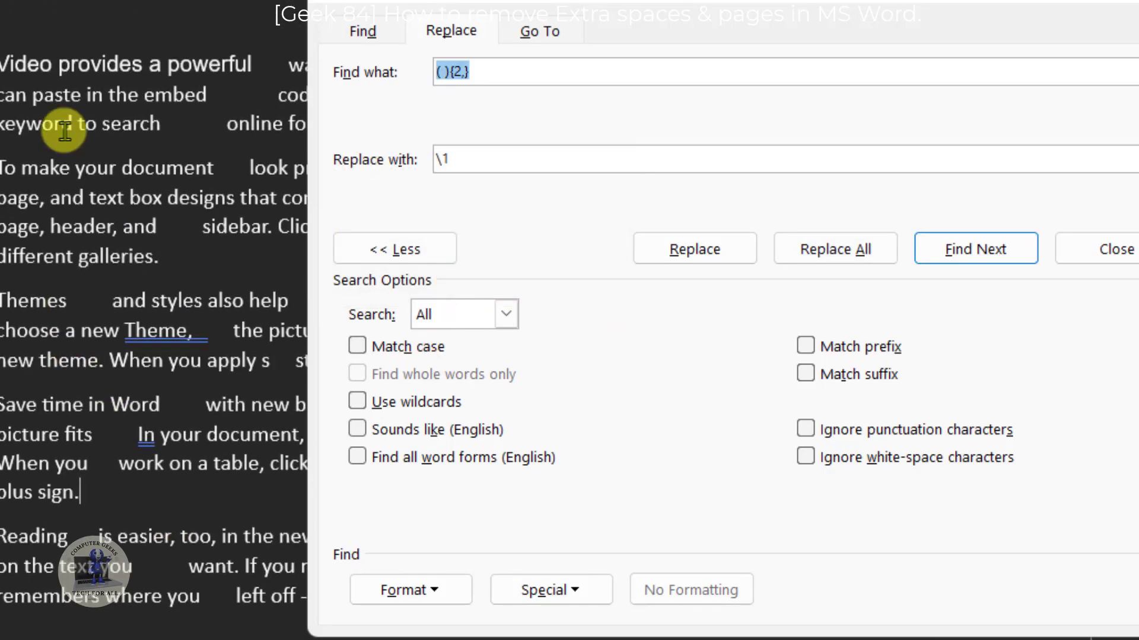
Enable wildcards, replace all runs of extra spaces in the document, and close Find and Replace
left_click(387, 406)
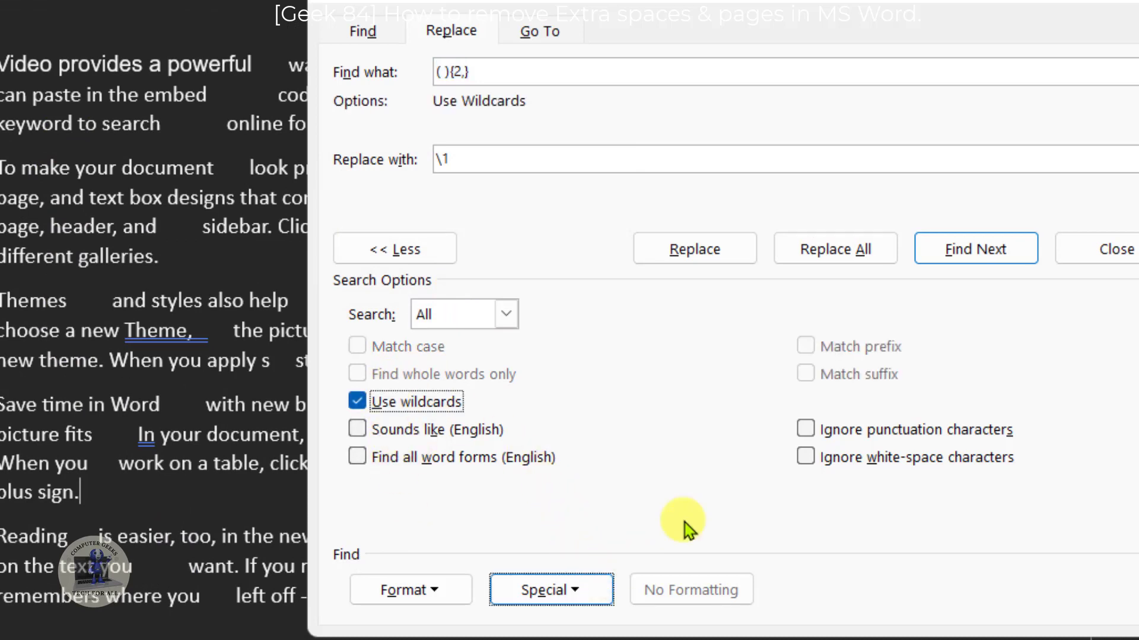
left_click(828, 254)
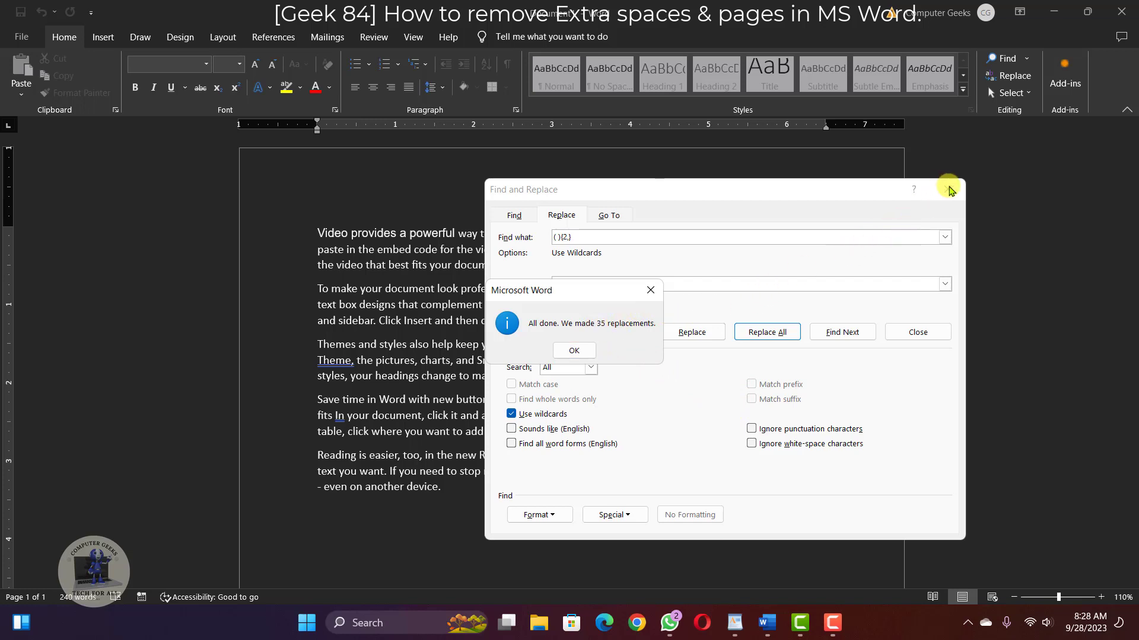
left_click(574, 350)
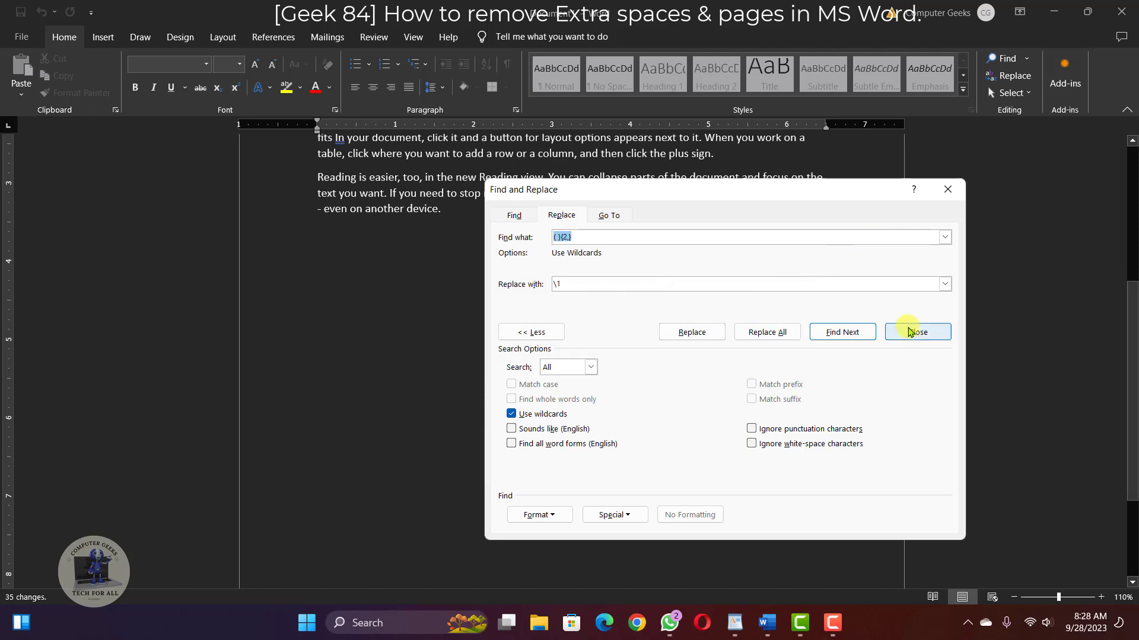
left_click(910, 333)
left_click(897, 337)
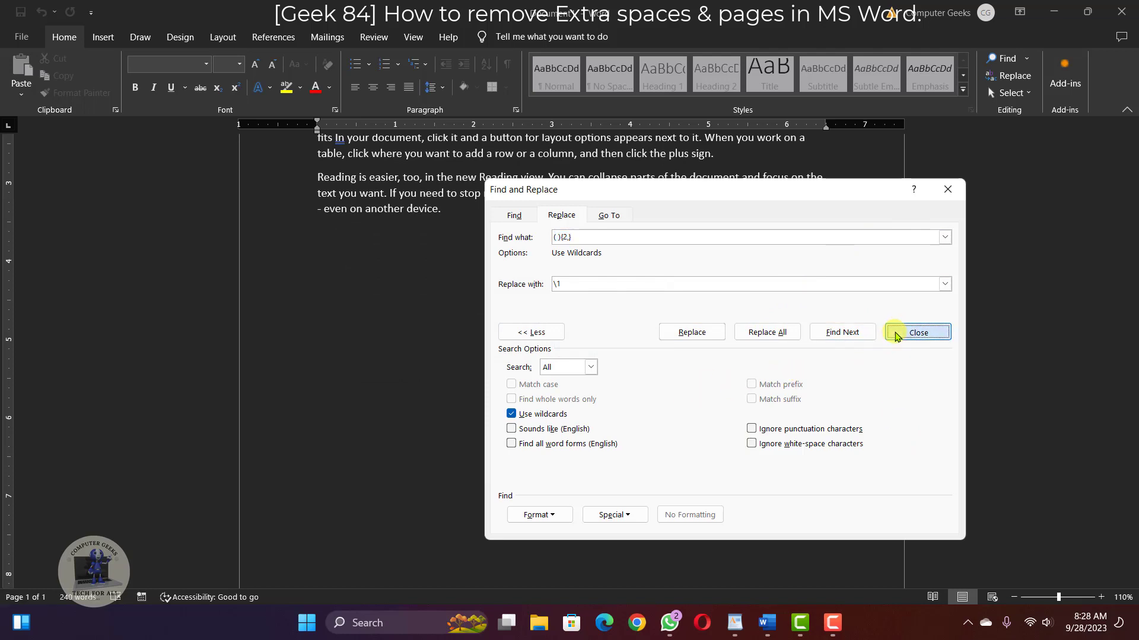
Check the word spacing throughout the paragraphs, and view the WordPad outline before returning to the Word document
scroll(456, 403, "up", 5)
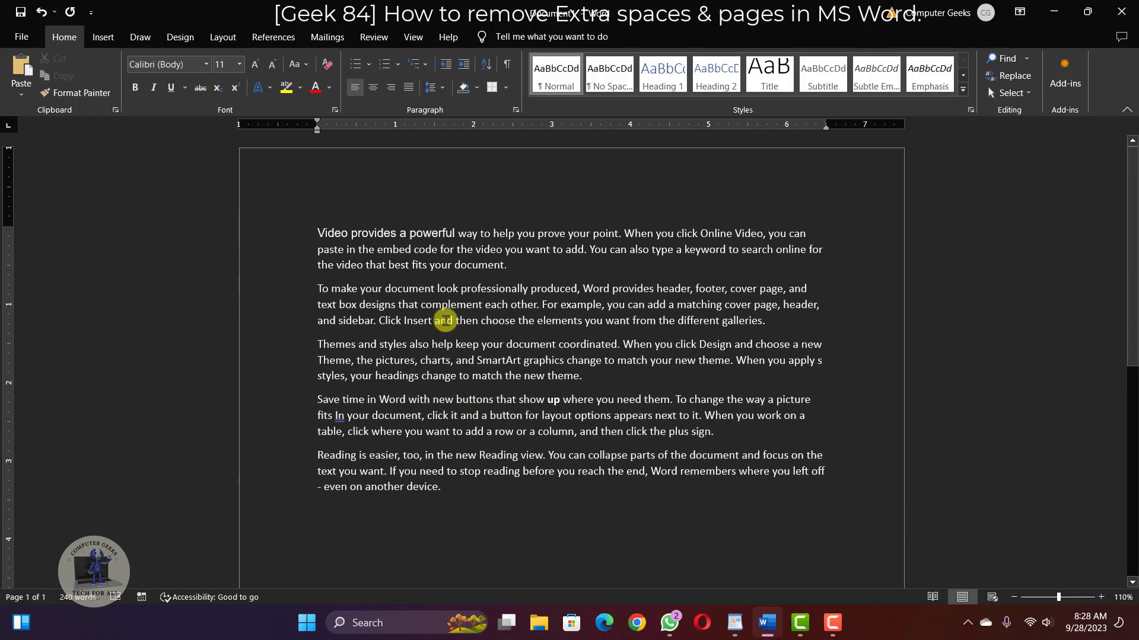
left_click_drag(323, 249, 564, 458)
left_click(548, 520)
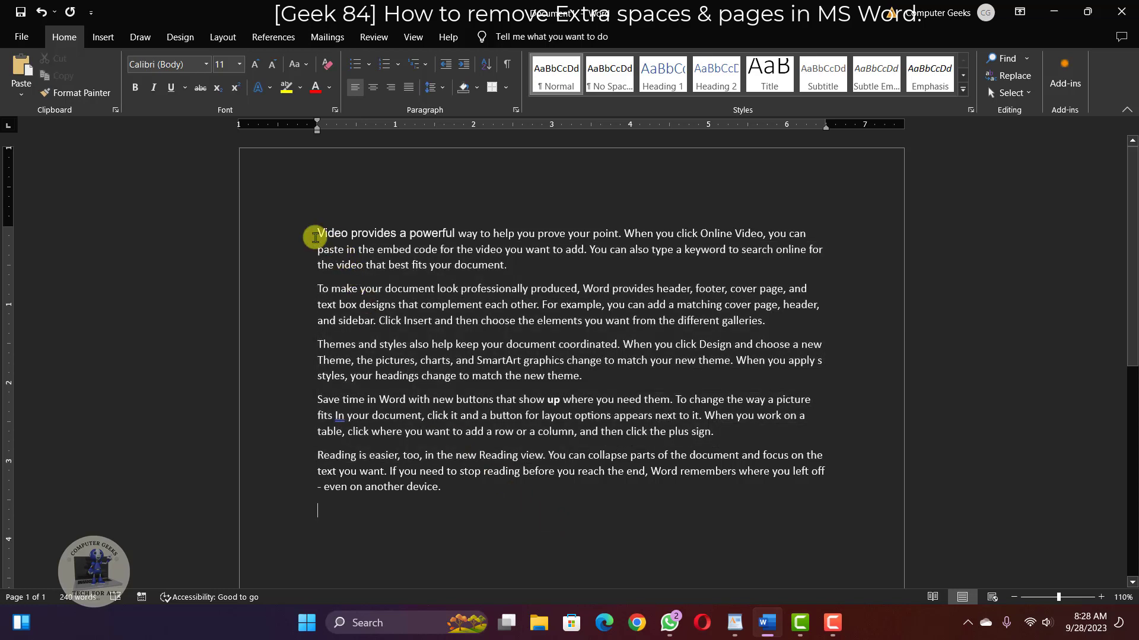
left_click(1054, 11)
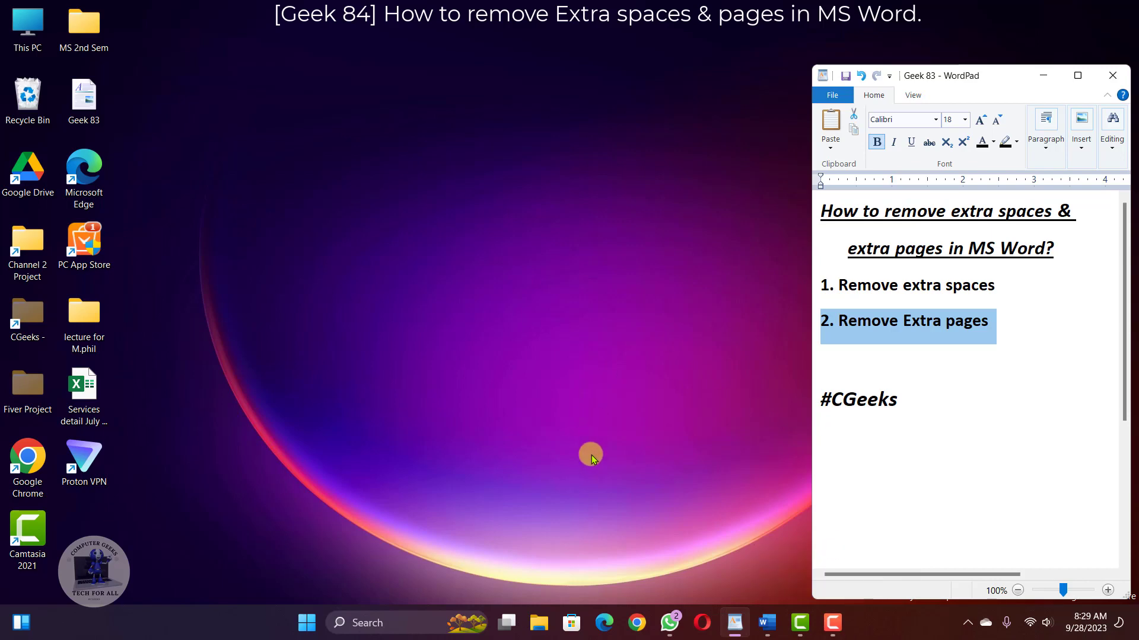
left_click(767, 622)
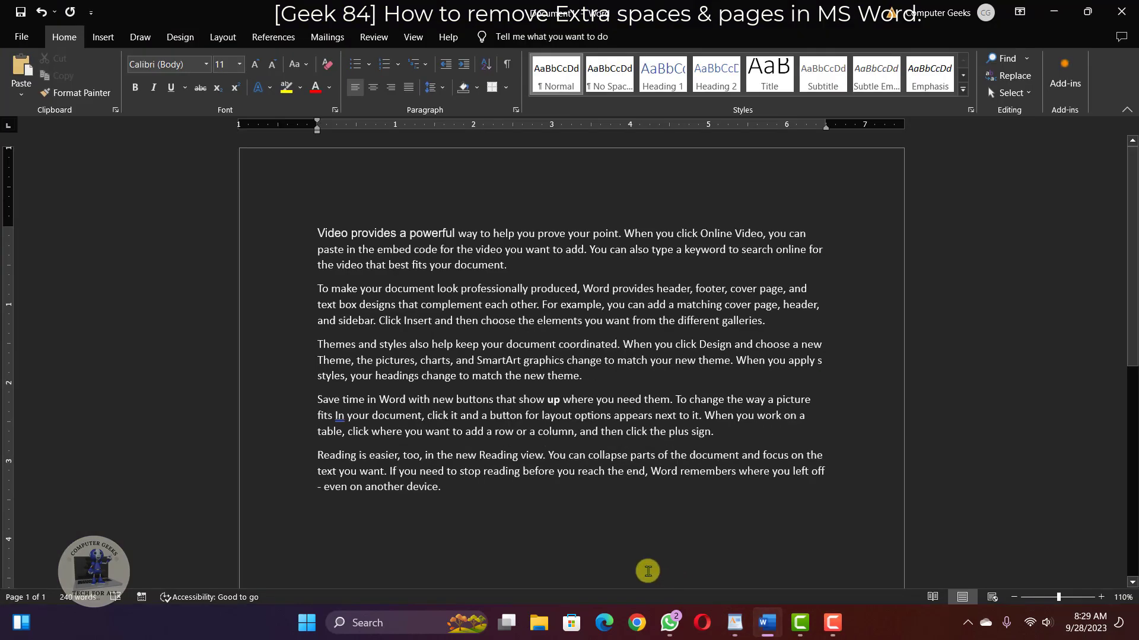
Add empty paragraphs below the last paragraph until page 7 is reached, and enter "Check" there
key("Return")
key("Return")
key("Return")
key("Return")
key("Return")
key("Return")
key("Return")
key("Return")
key("Return")
key("Return")
key("Return")
key("Return")
key("Return")
key("Return")
key("Return")
key("Return")
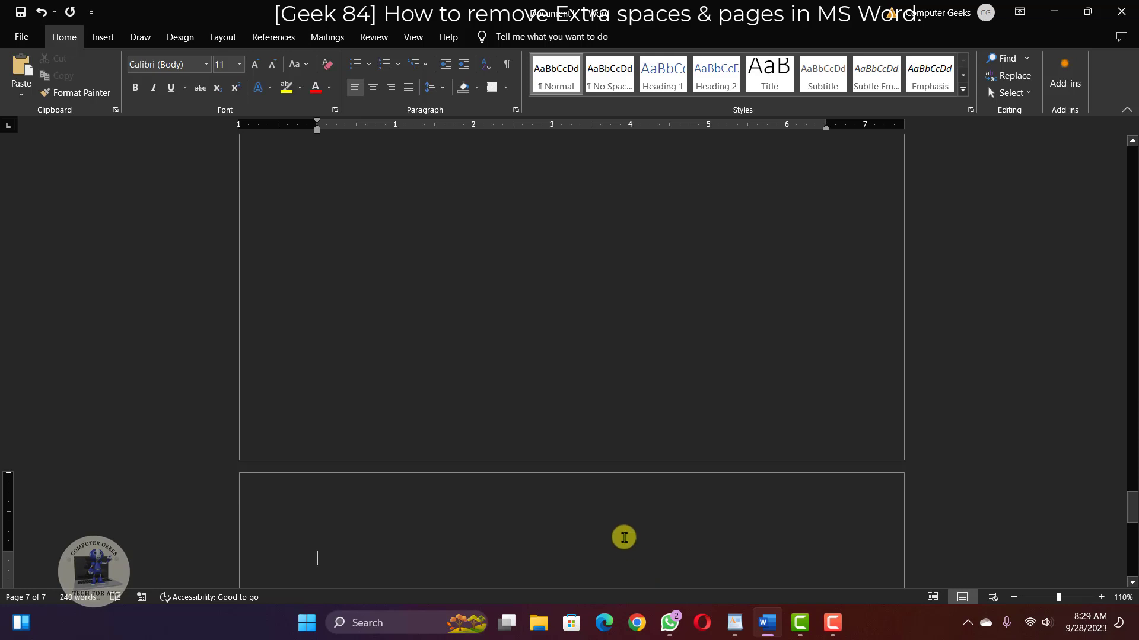
type("Check")
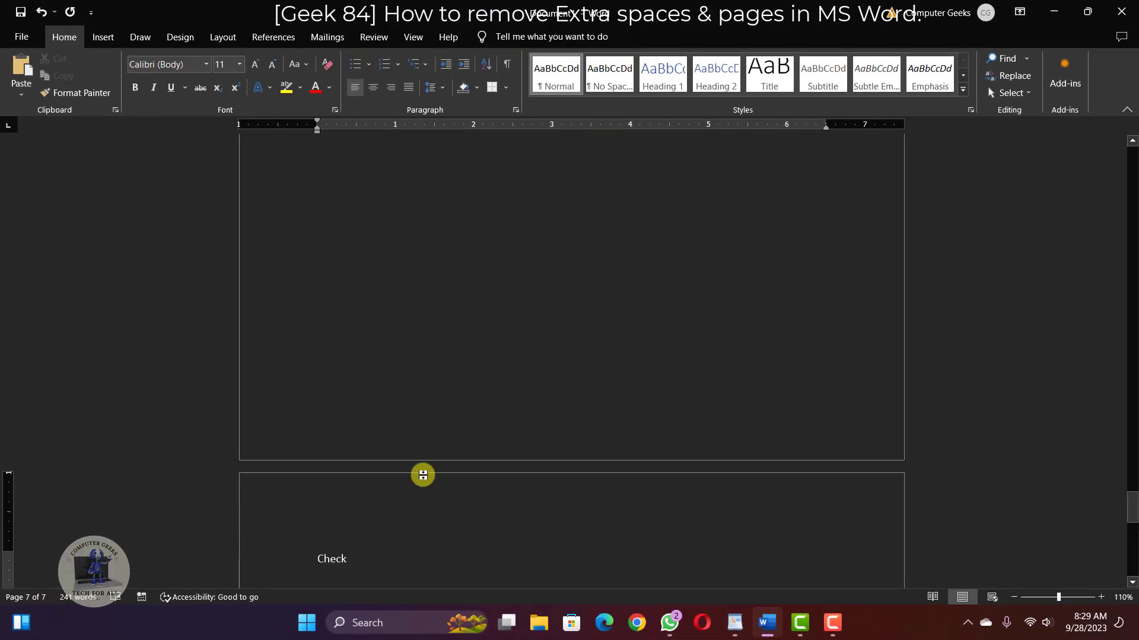
Delete the empty content from the start of page 2 onward until "Check" moves up to that page
scroll(423, 475, "up", 15)
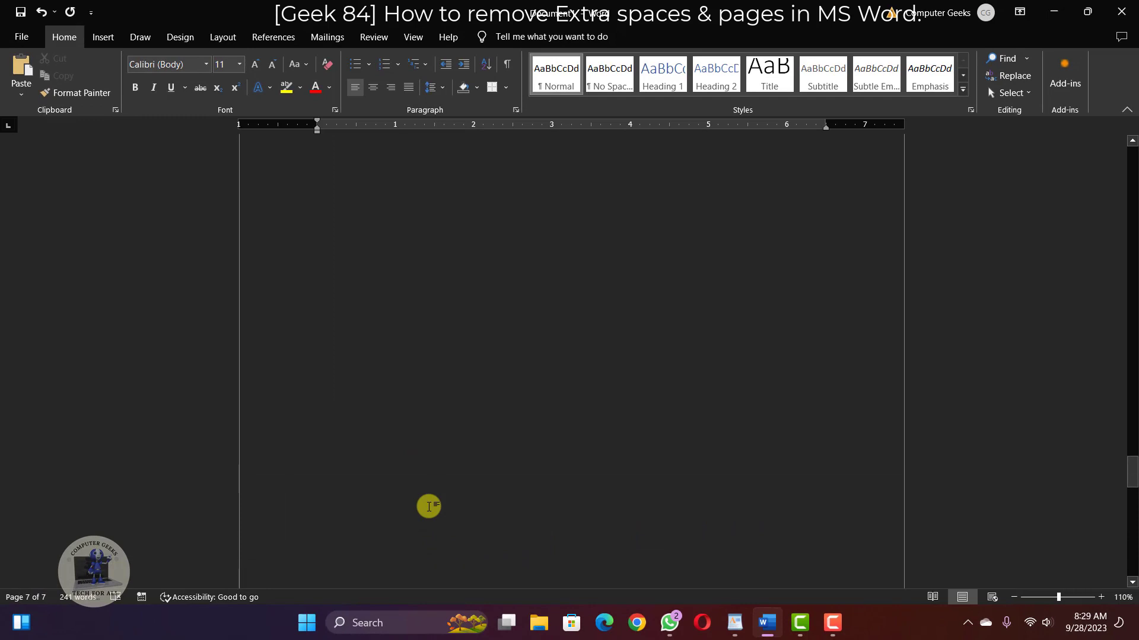
scroll(429, 507, "up", 20)
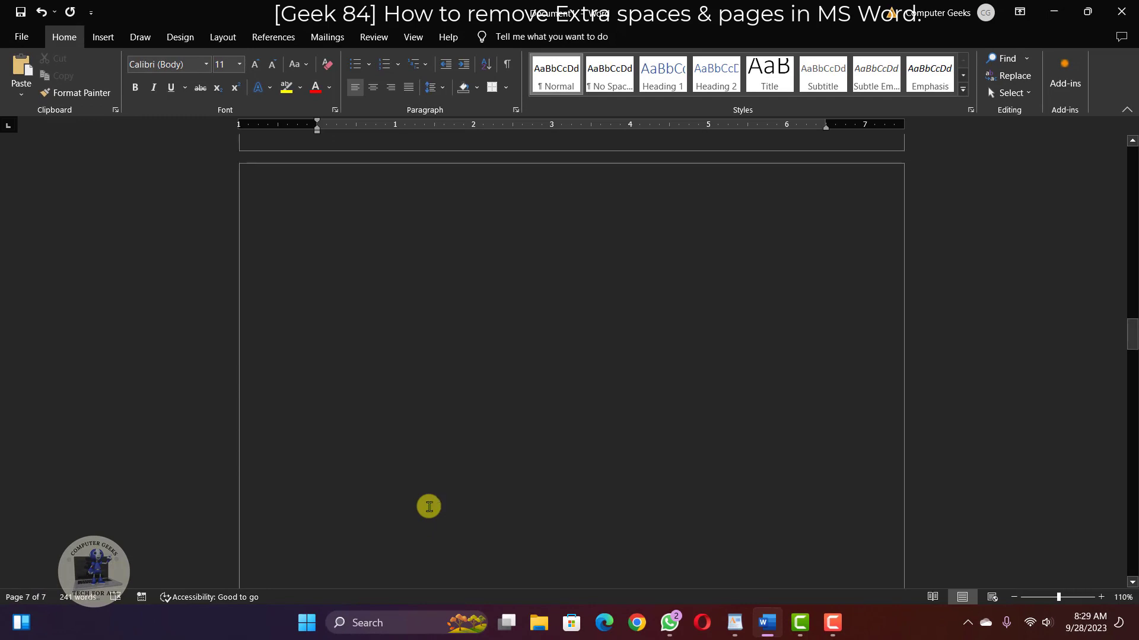
scroll(429, 507, "up", 15)
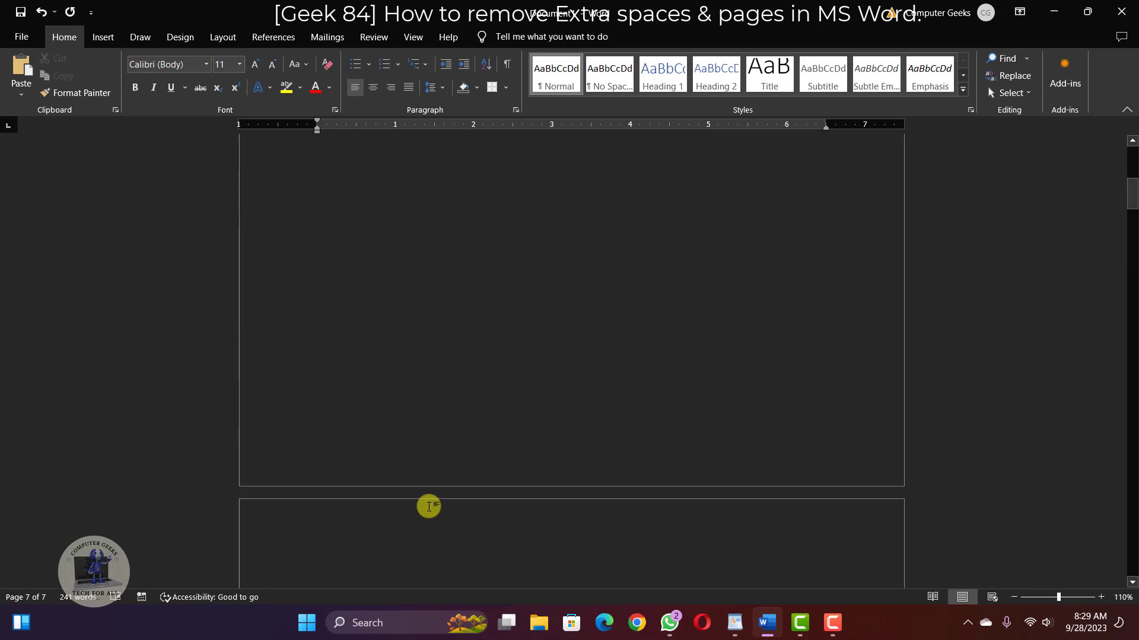
scroll(429, 506, "down", 8)
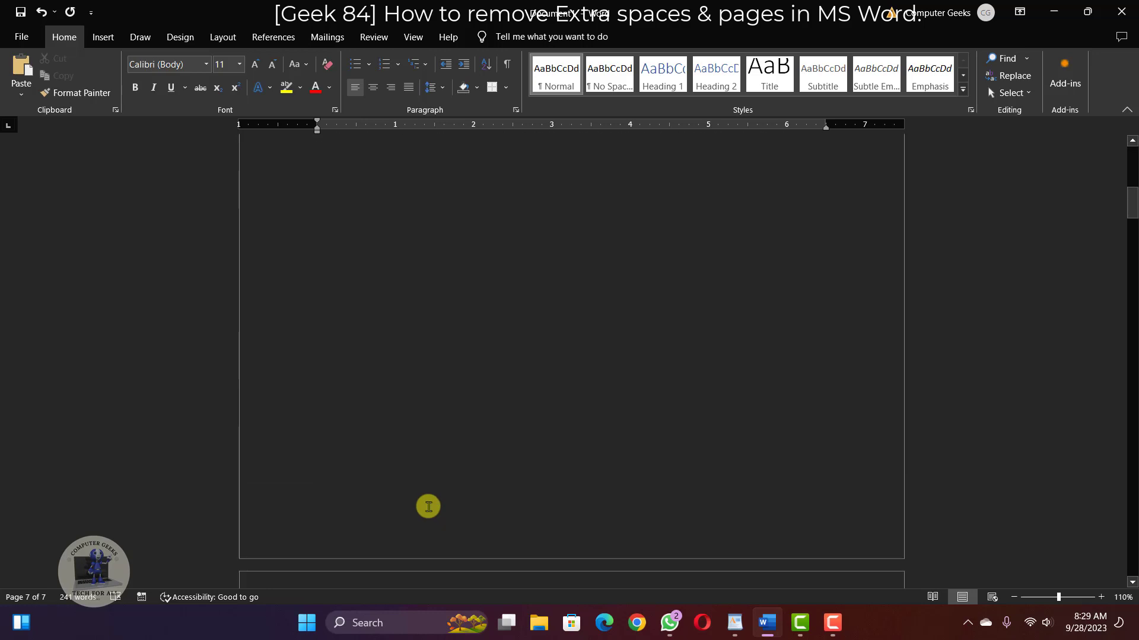
left_click(290, 450)
left_click(341, 519)
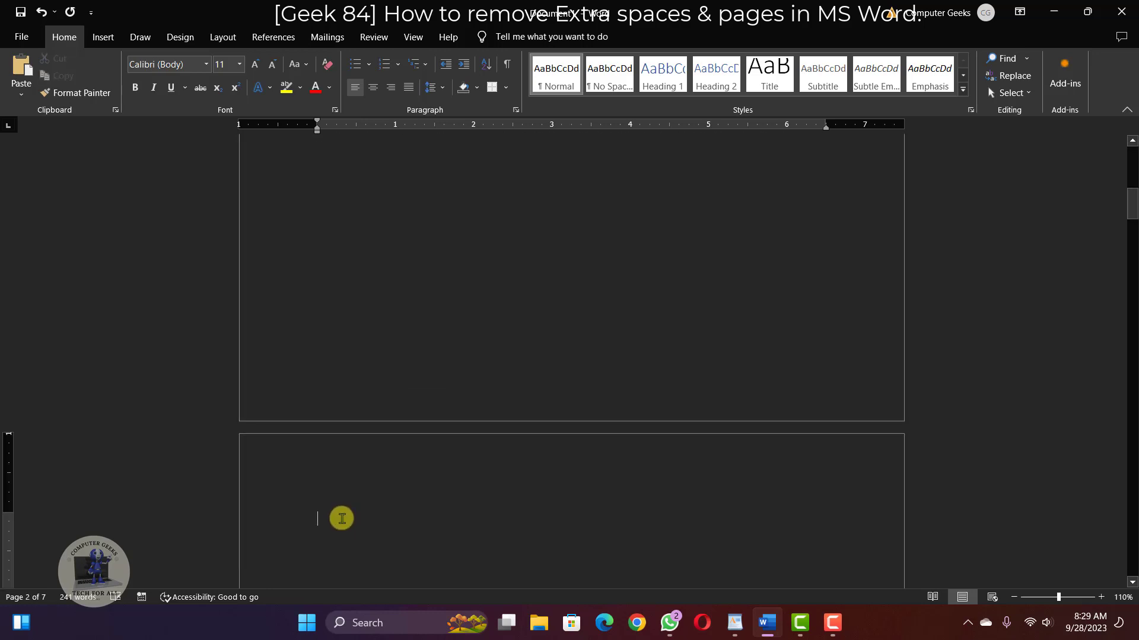
key("Delete")
key("Delete")
key("Delete")
key("Delete")
key("Delete")
key("Delete")
key("Delete")
key("Delete")
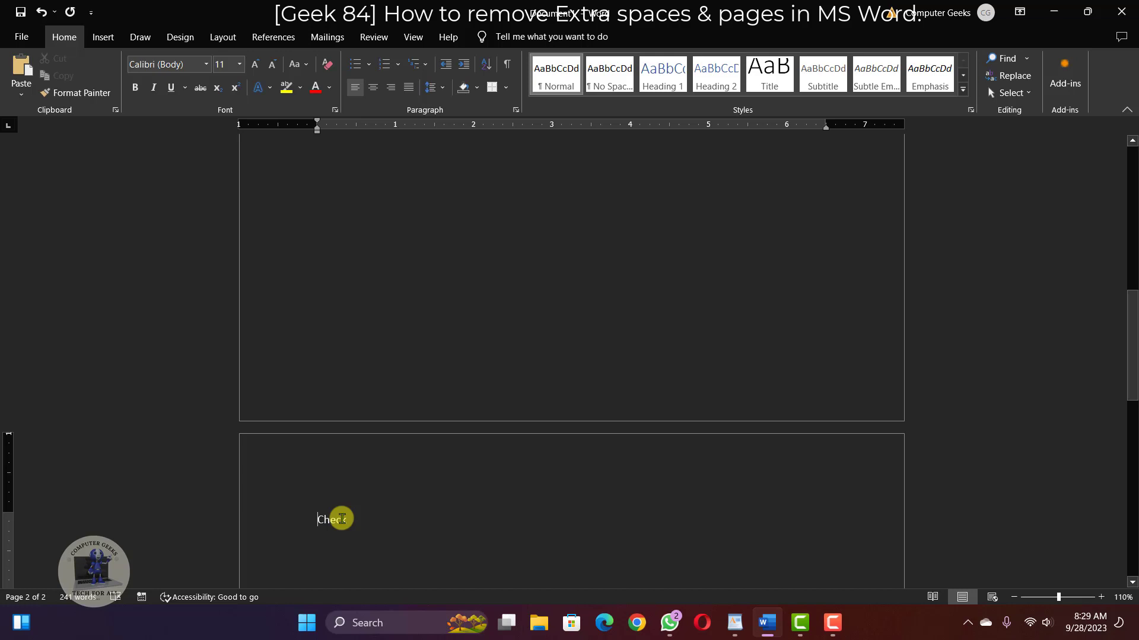
Undo the removal of the blank pages and complete the word "Check" on the last page
key("ctrl+z")
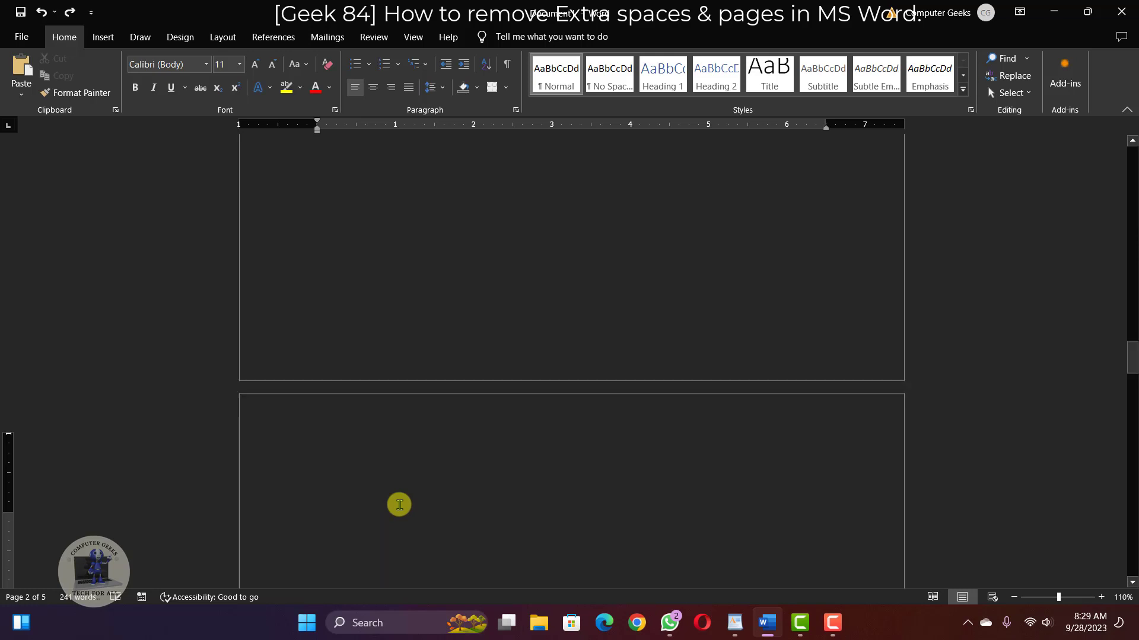
scroll(401, 504, "down", 3)
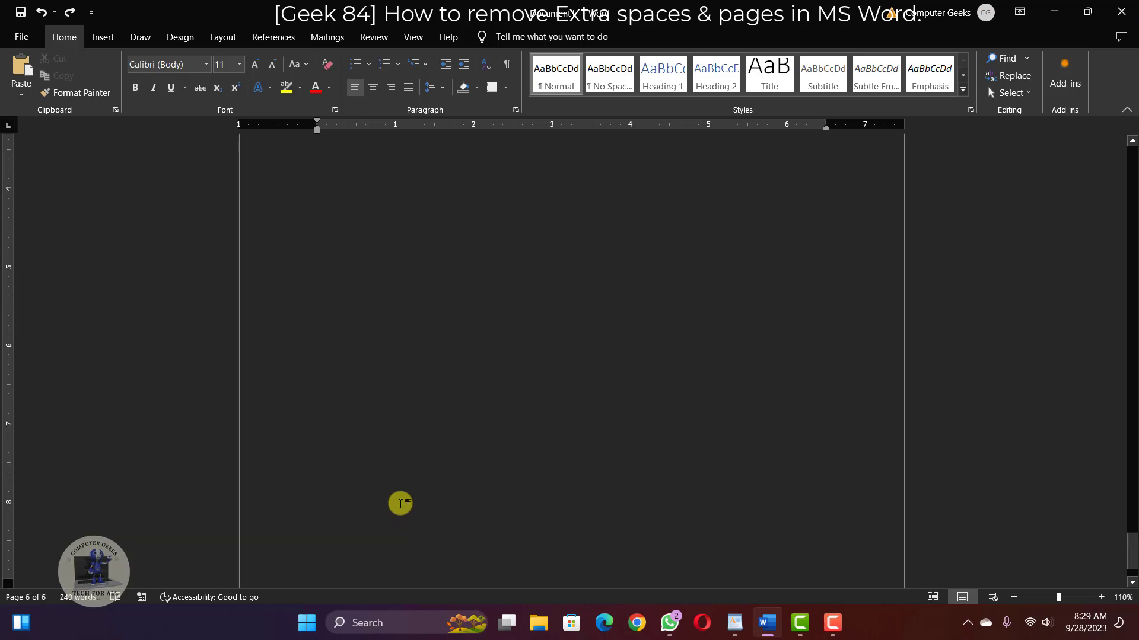
scroll(402, 501, "up", 10)
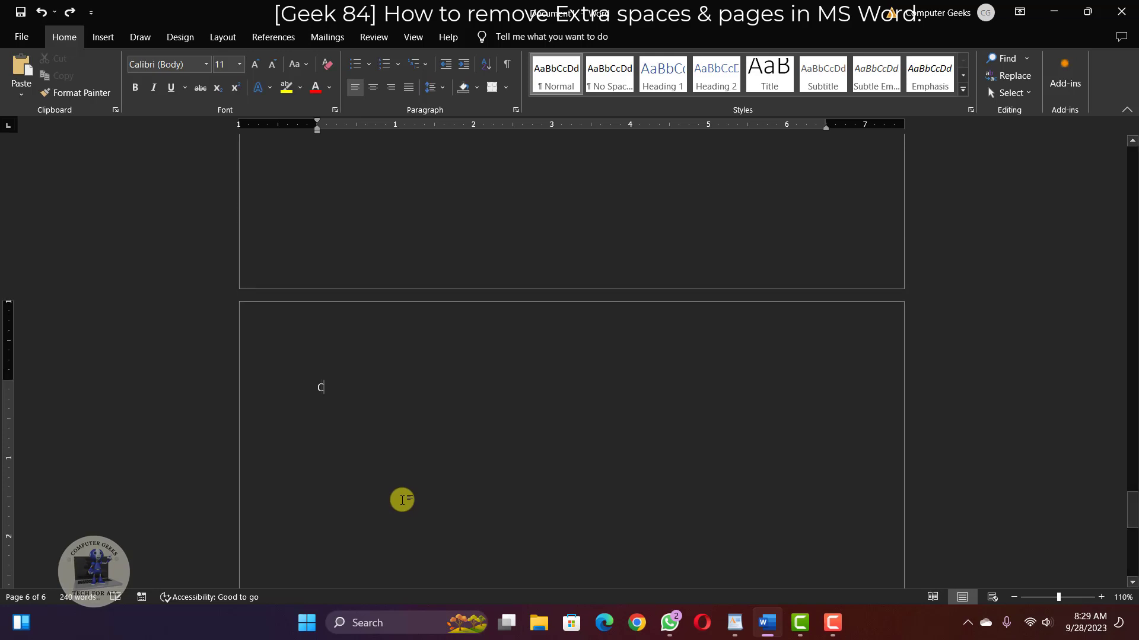
type("he")
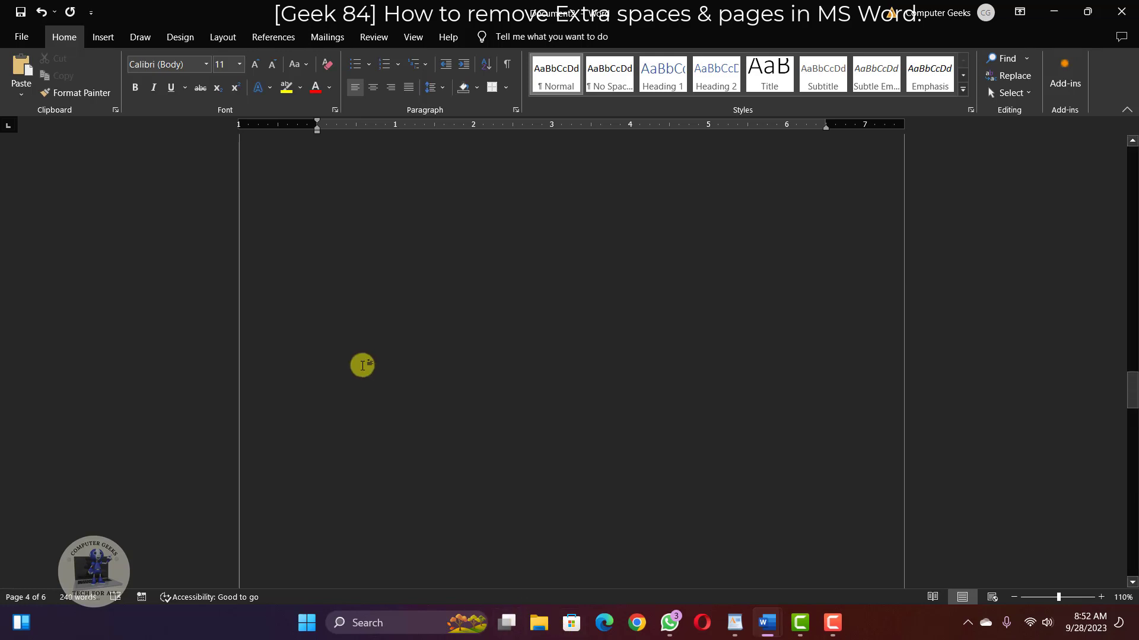
Return to page 1 of the document and show the Navigation pane with its page thumbnails
scroll(363, 366, "up", 15)
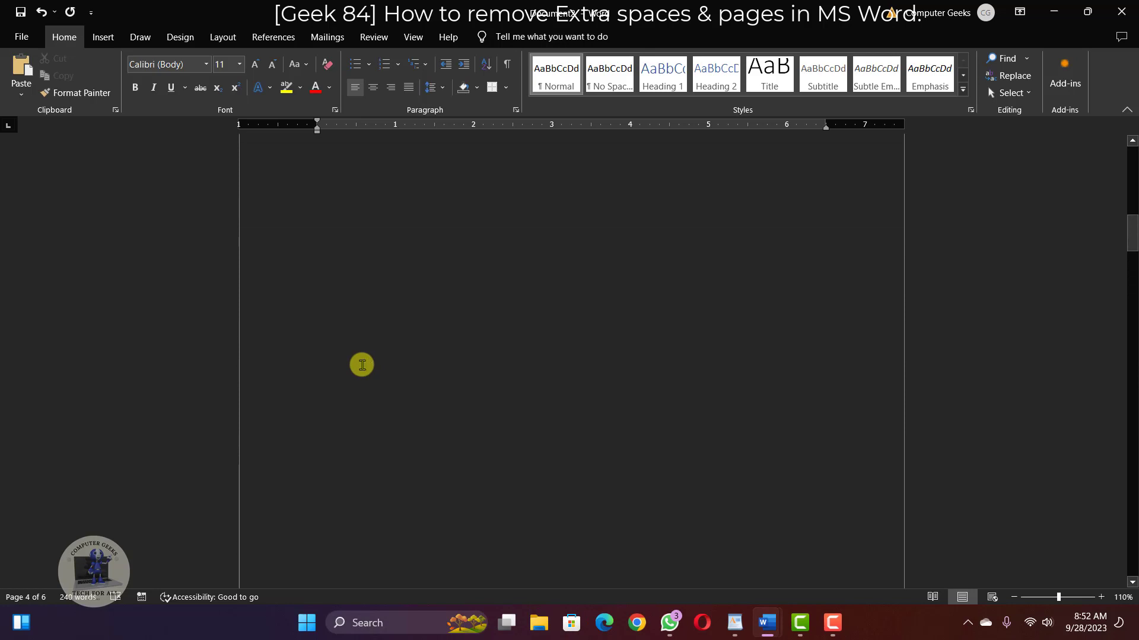
scroll(362, 366, "up", 10)
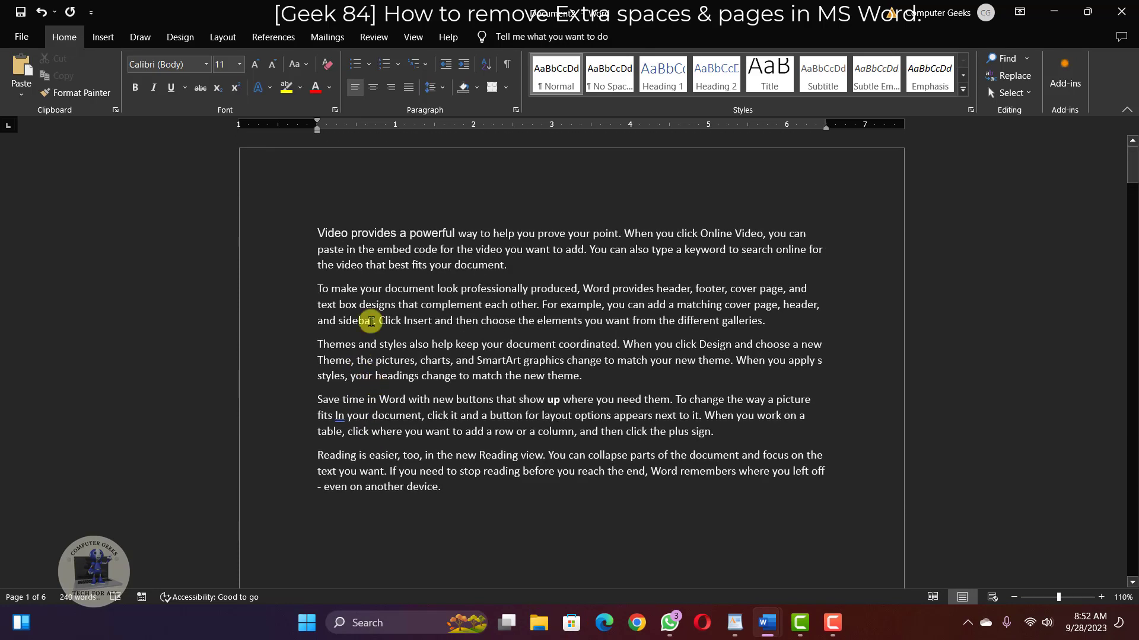
left_click(413, 38)
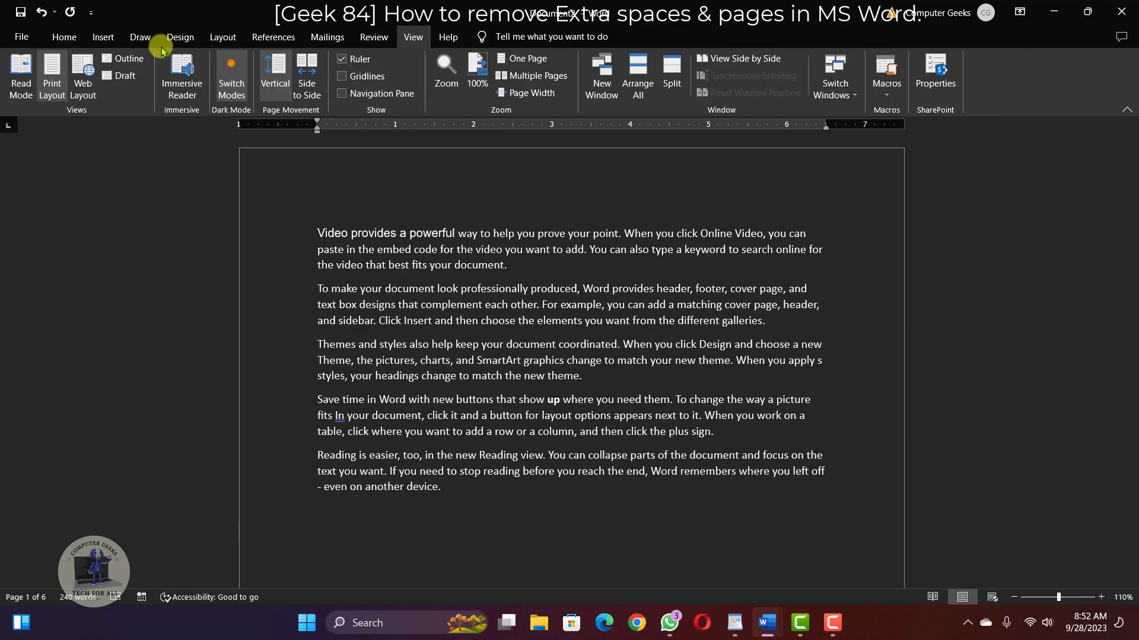
left_click(342, 93)
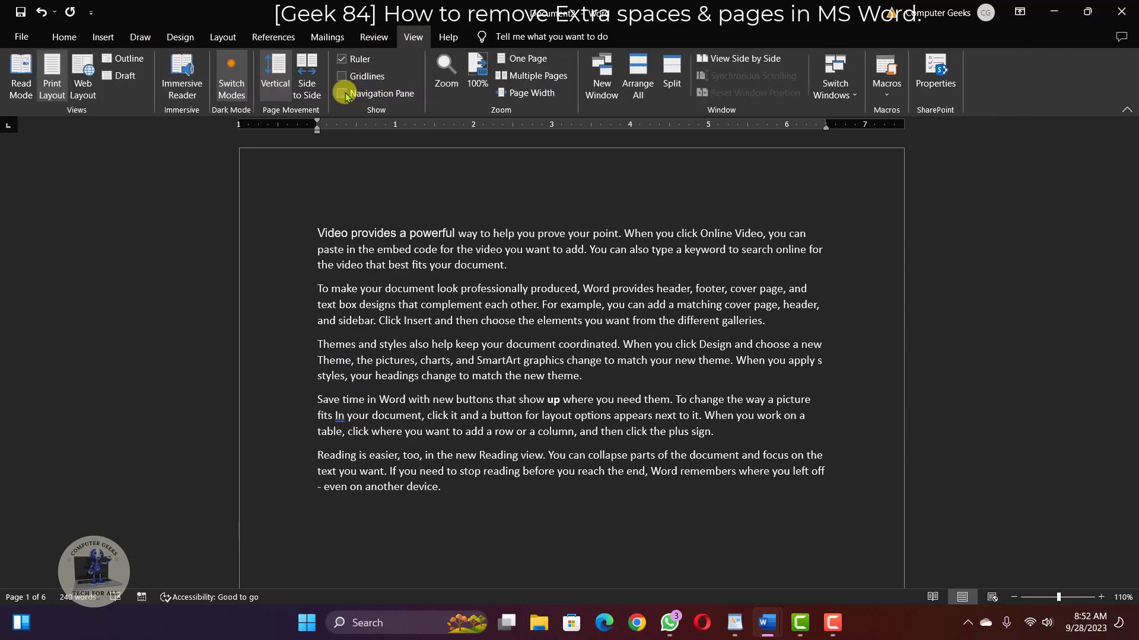
left_click(79, 192)
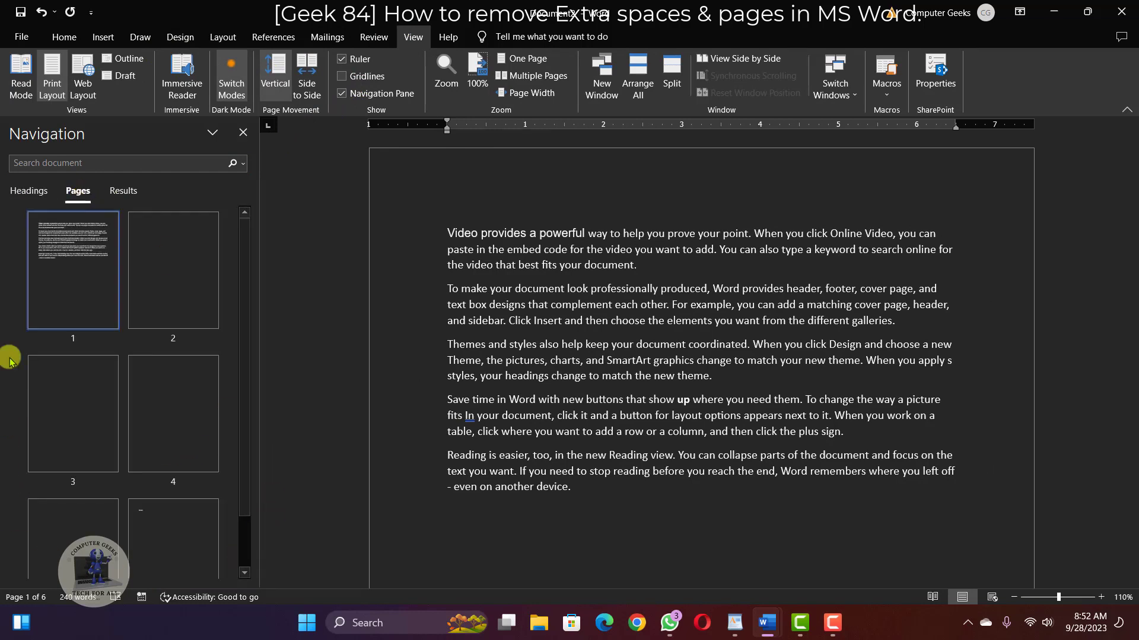
Review the page thumbnails, go to blank page 3 through its thumbnail, and delete that page
scroll(195, 445, "down", 1)
scroll(60, 510, "up", 1)
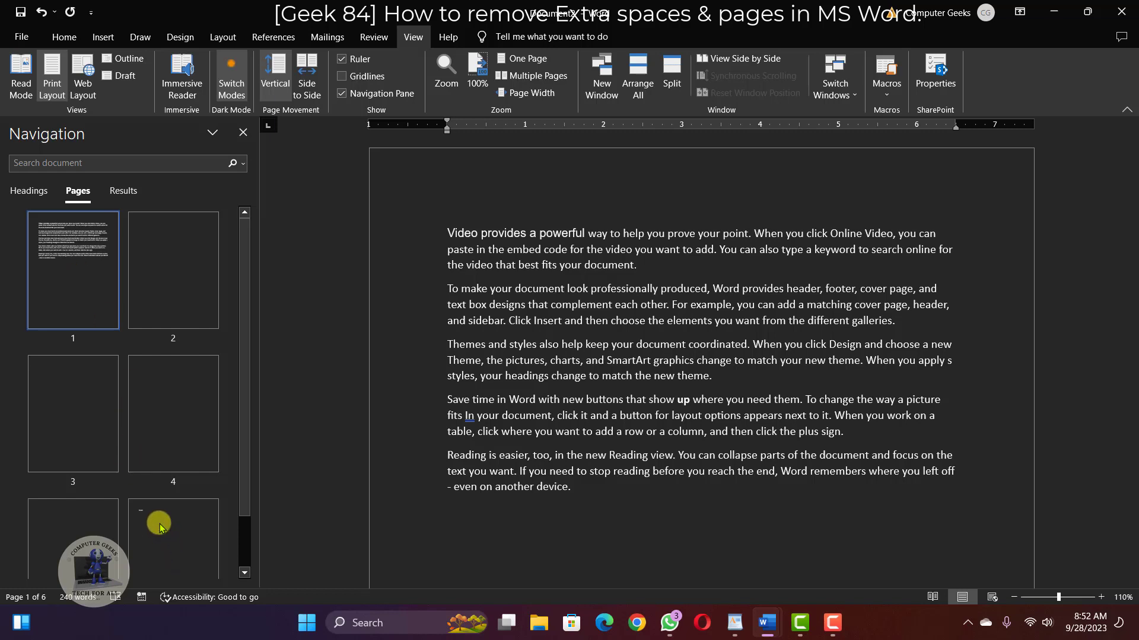
scroll(160, 528, "down", 3)
scroll(62, 395, "up", 3)
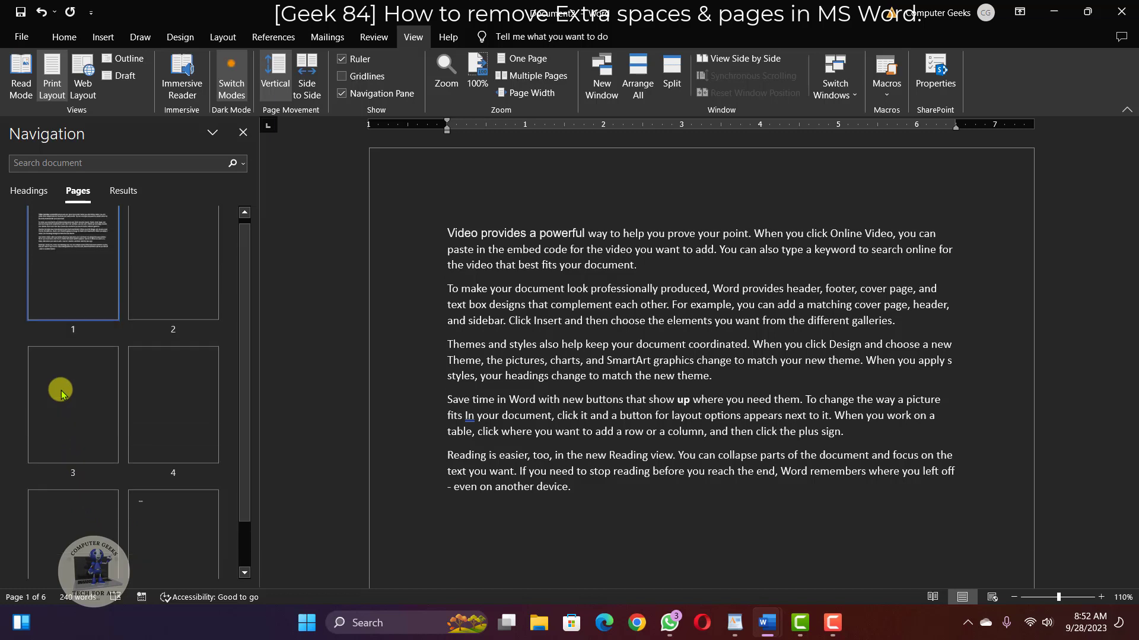
scroll(61, 395, "up", 1)
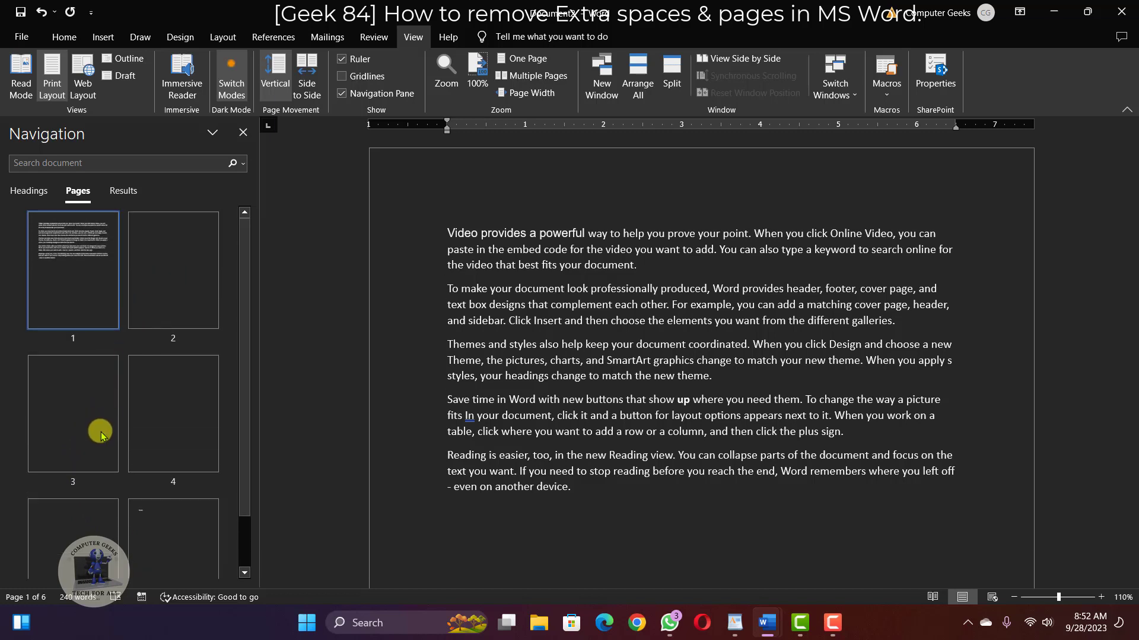
left_click(61, 424)
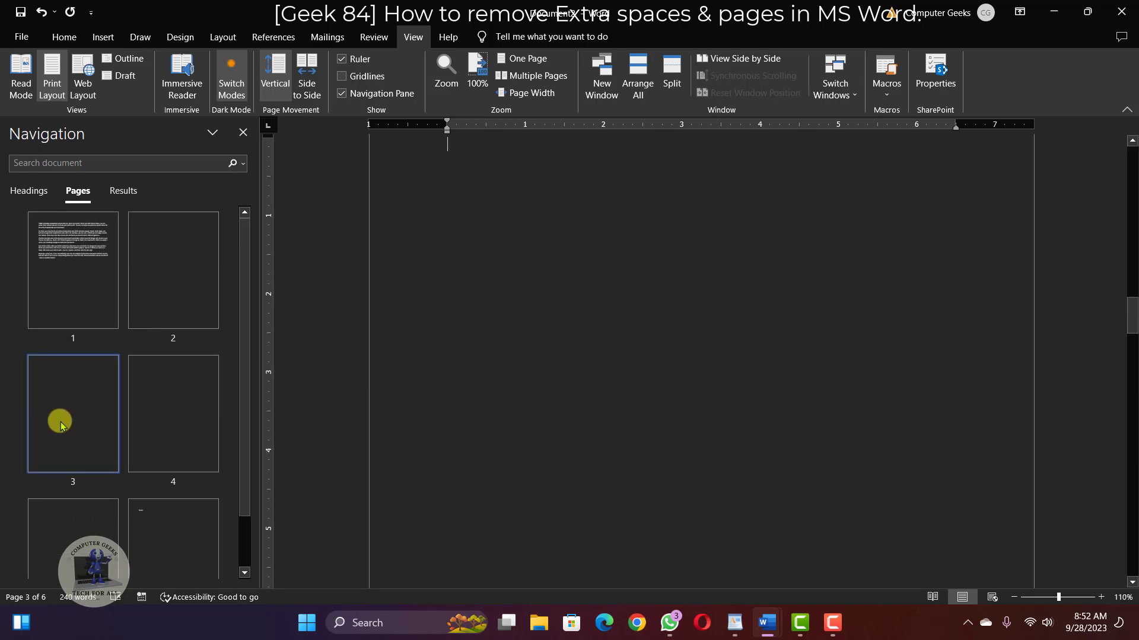
key("Delete")
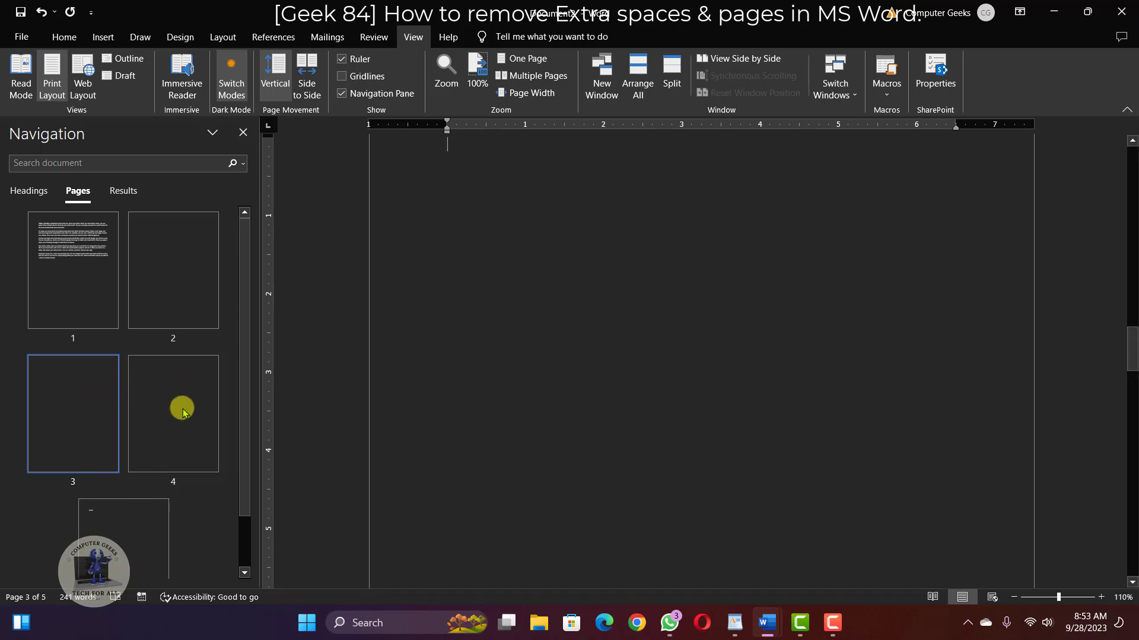
Check the remaining blank pages around page 2 in the document against the page thumbnails
scroll(669, 413, "up", 4)
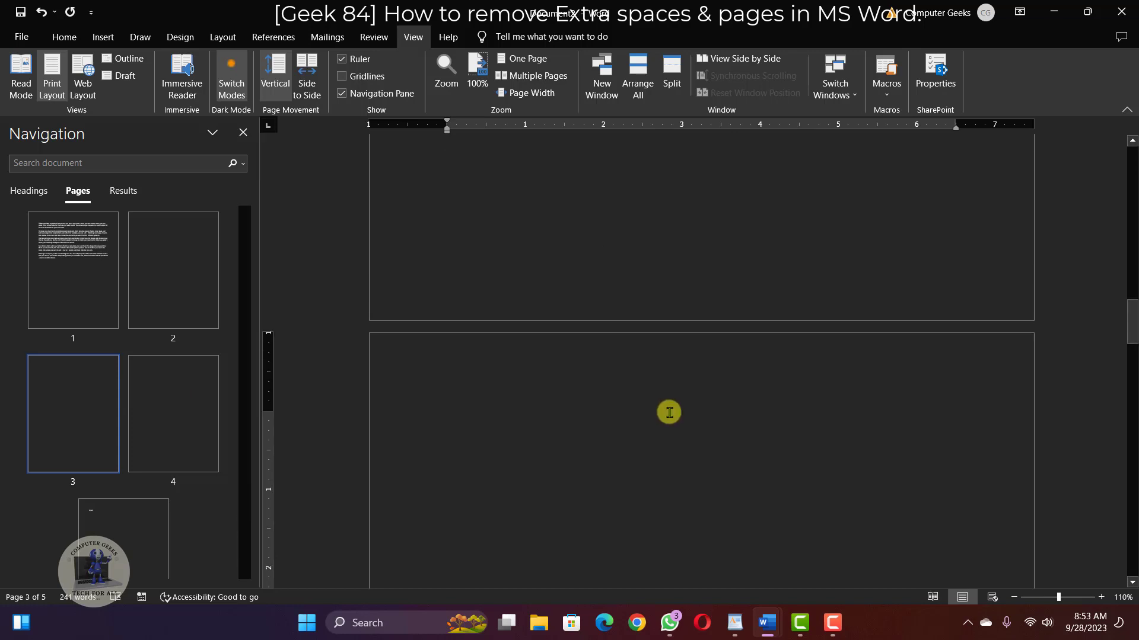
scroll(669, 412, "up", 5)
left_click(666, 412)
scroll(354, 404, "down", 2)
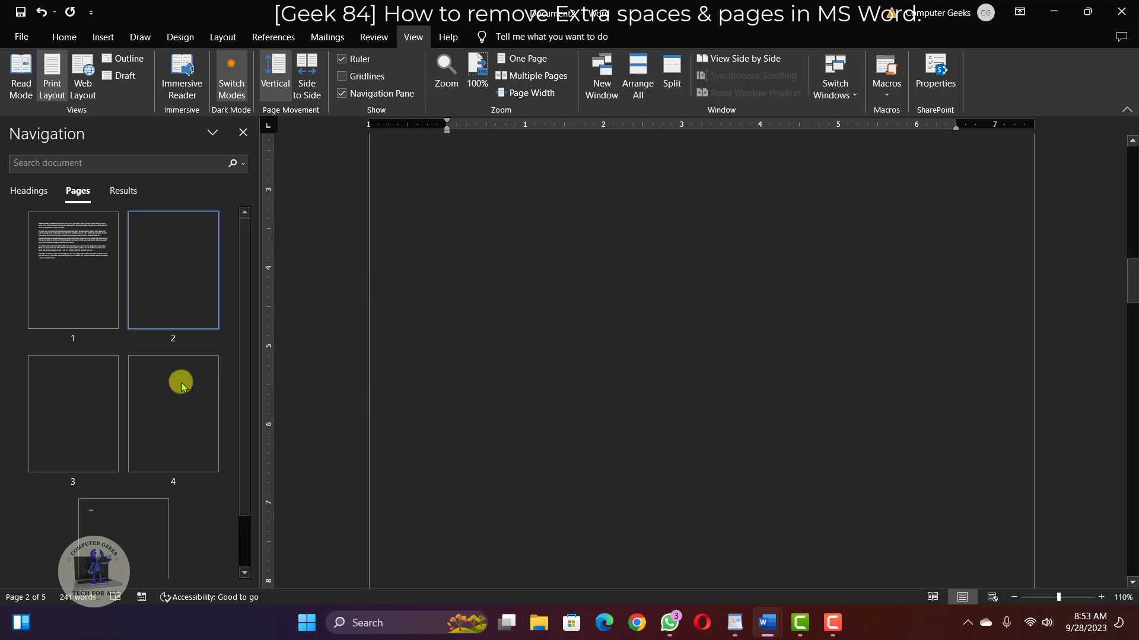
scroll(789, 389, "down", 5)
scroll(751, 389, "down", 12)
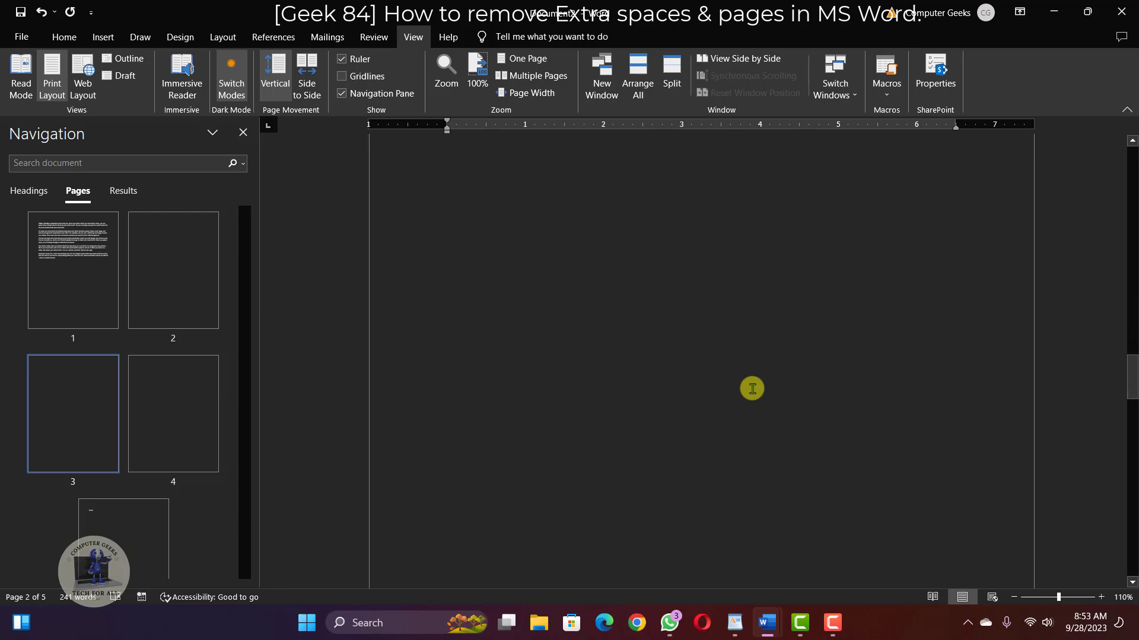
scroll(752, 389, "up", 14)
scroll(752, 388, "up", 4)
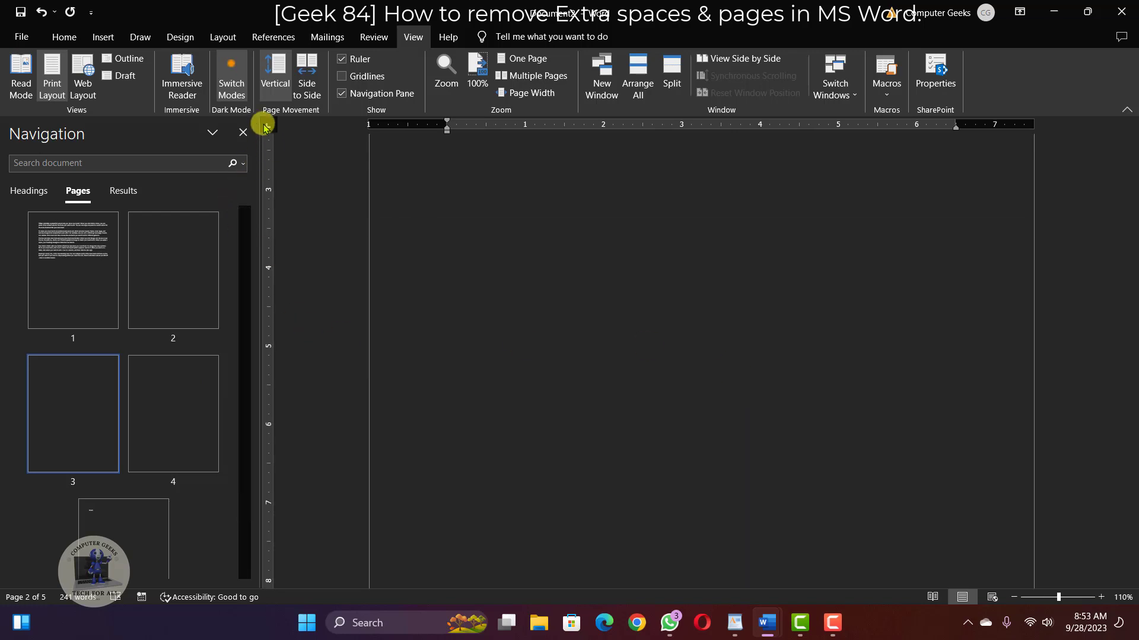
Close the Navigation pane and return to the blank pages near the beginning of the document
left_click(243, 132)
scroll(652, 388, "up", 20)
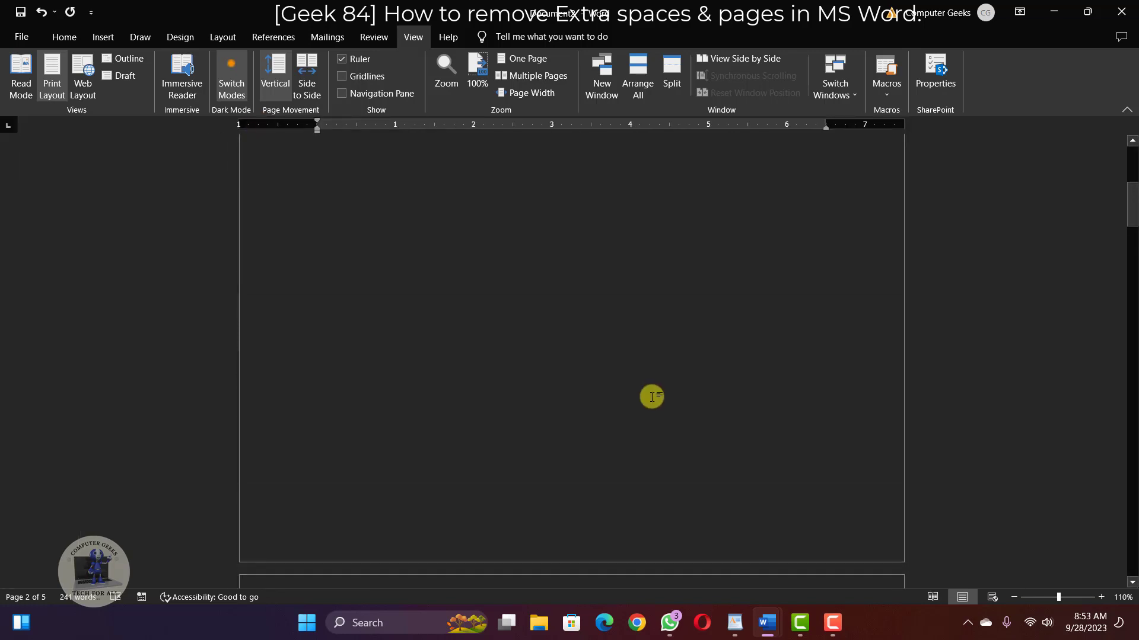
scroll(694, 392, "up", 2)
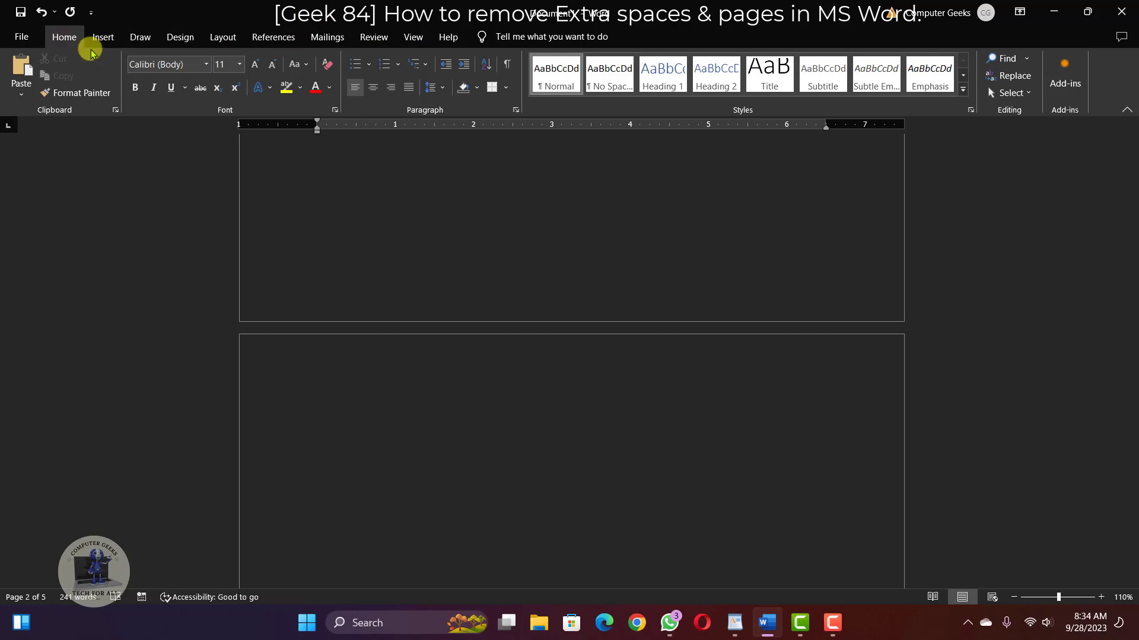
Show the formatting marks and examine the page breaks on pages 1 and 2
left_click(507, 64)
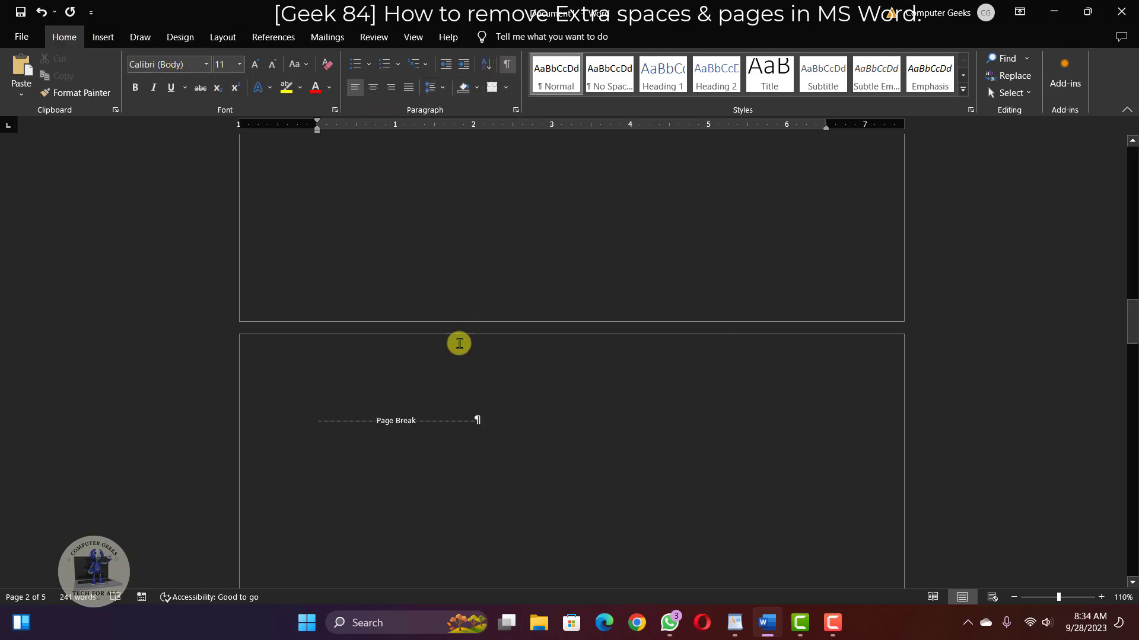
scroll(445, 355, "up", 5)
scroll(446, 356, "up", 10)
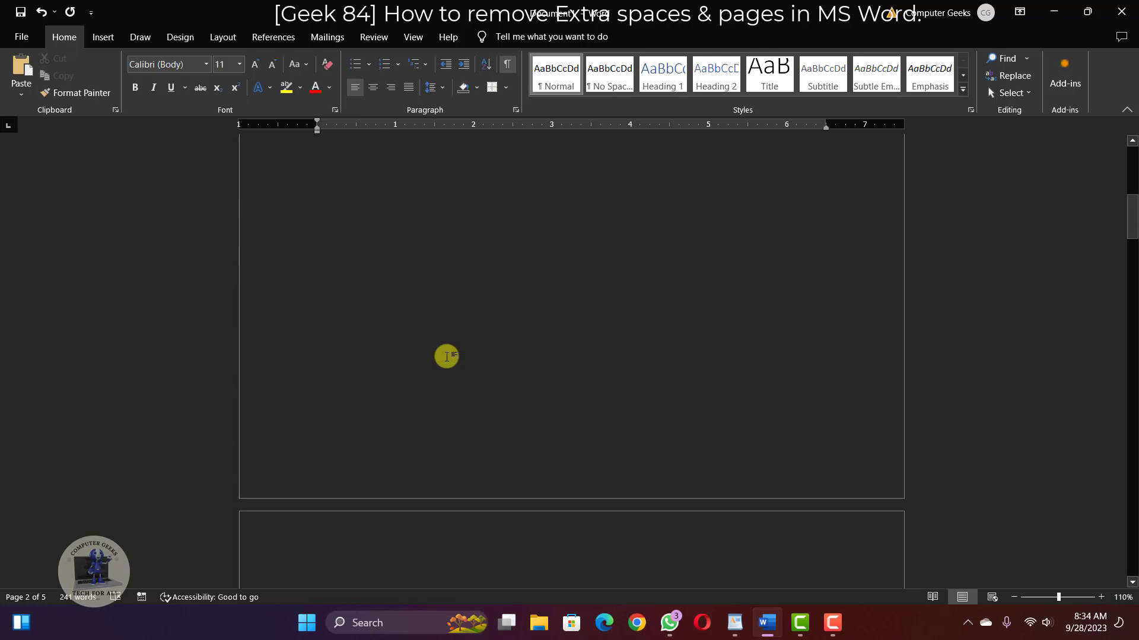
scroll(380, 427, "down", 3)
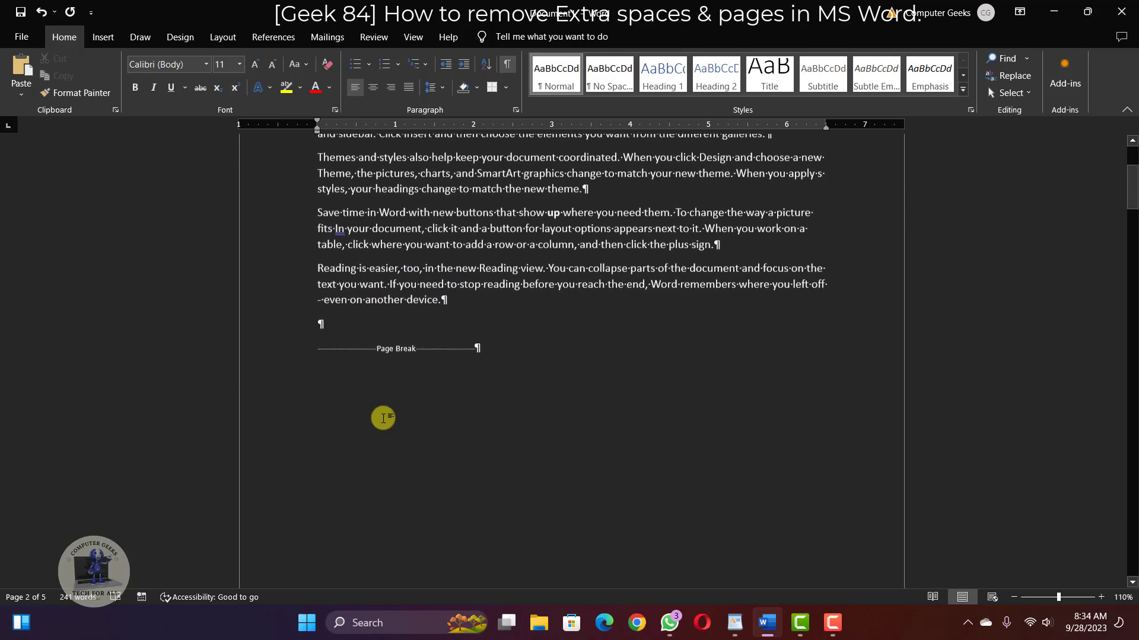
scroll(350, 343, "down", 12)
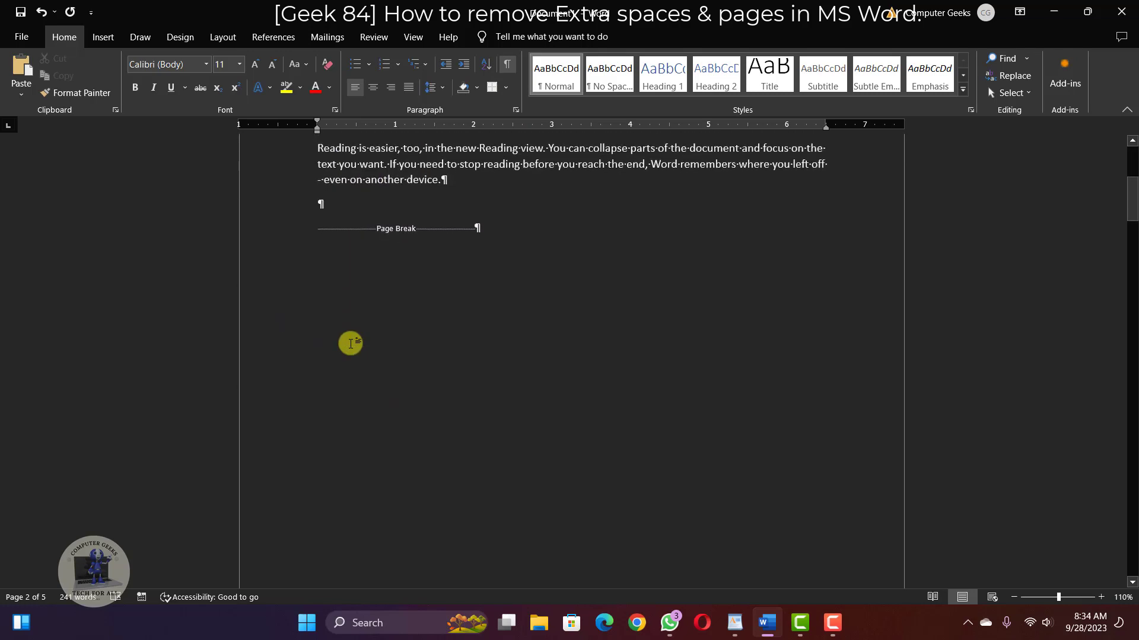
scroll(350, 343, "down", 3)
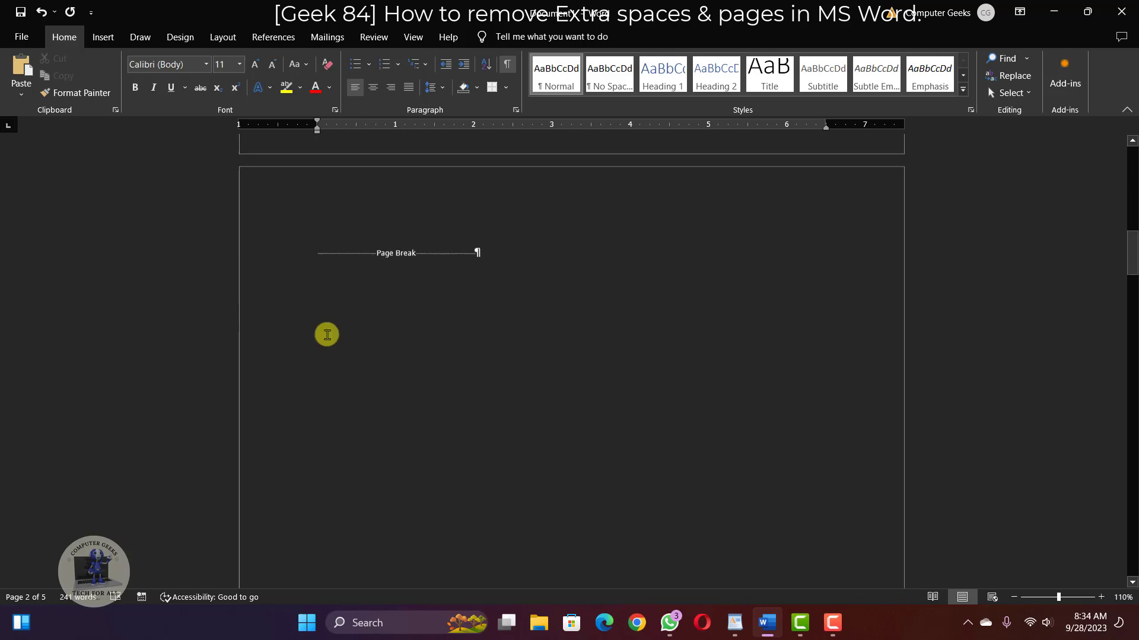
Select the page breaks on the blank pages from page 2 through page 4 and delete them
left_click(315, 249)
key("Delete")
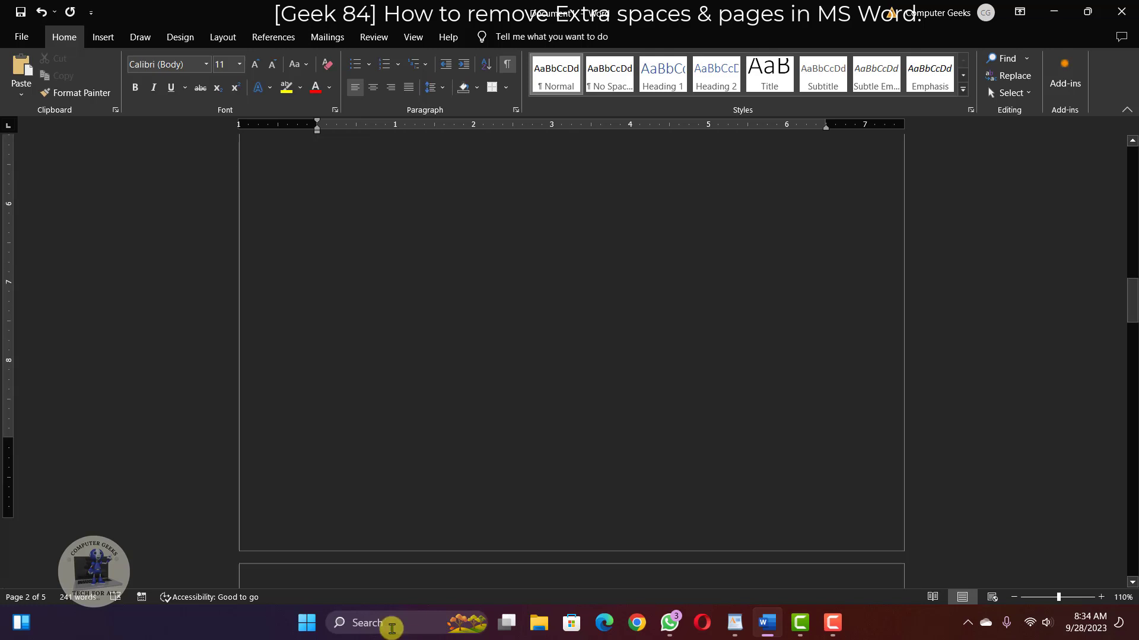
key("ctrl+z")
scroll(385, 445, "up", 10)
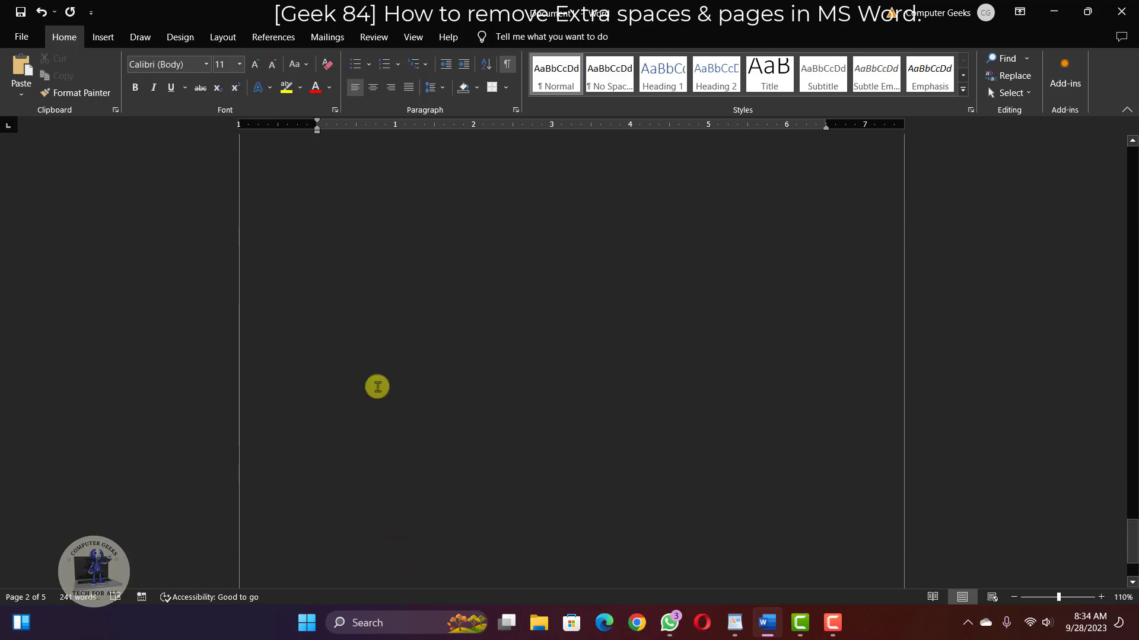
key("Delete")
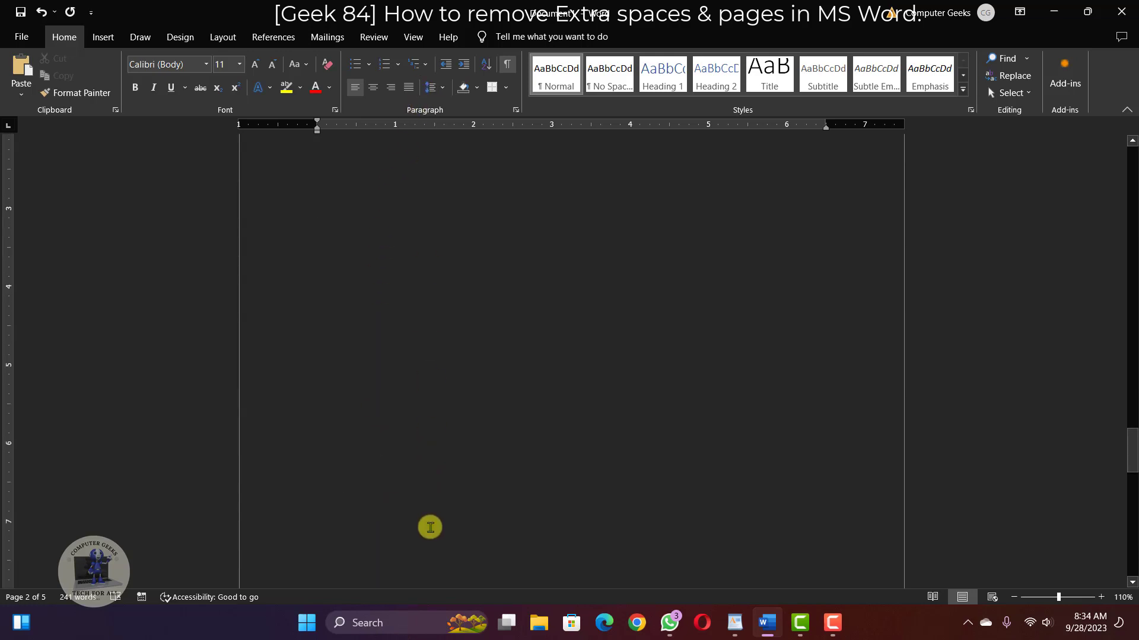
scroll(401, 457, "down", 3)
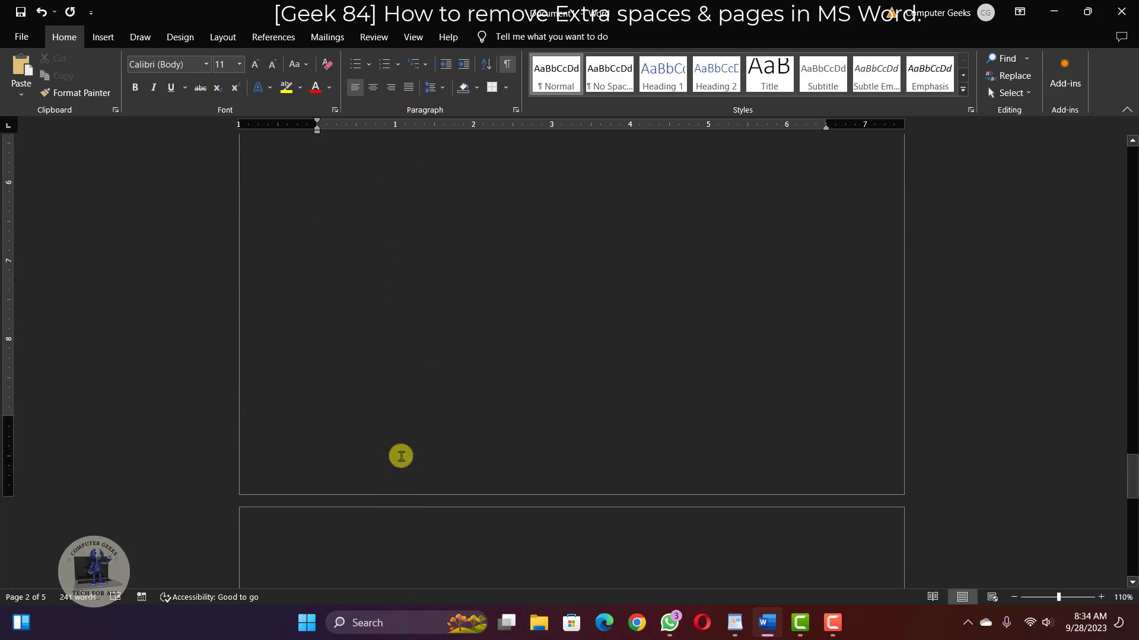
double_click(401, 456)
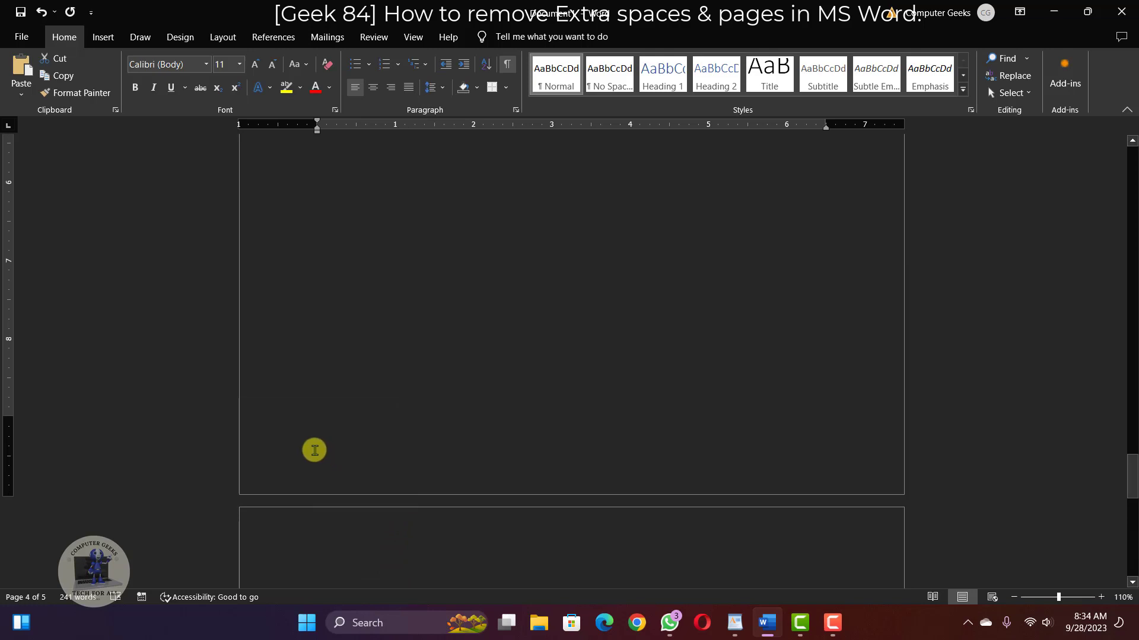
key("Delete")
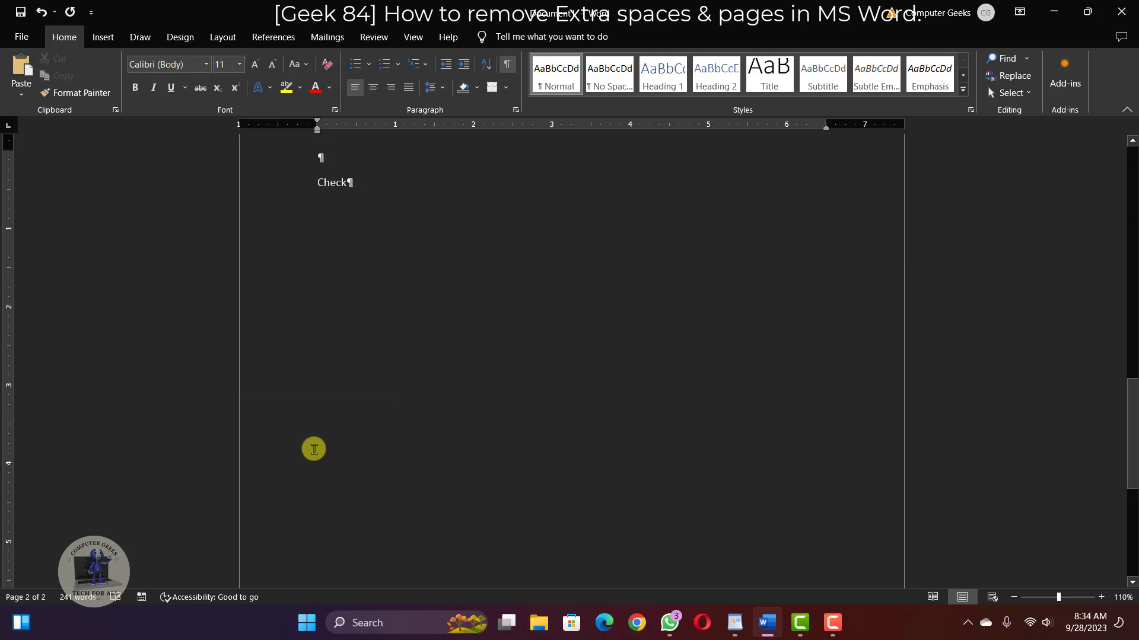
Review the document from the first page to the "Check" text for any leftover blank pages
scroll(313, 449, "up", 10)
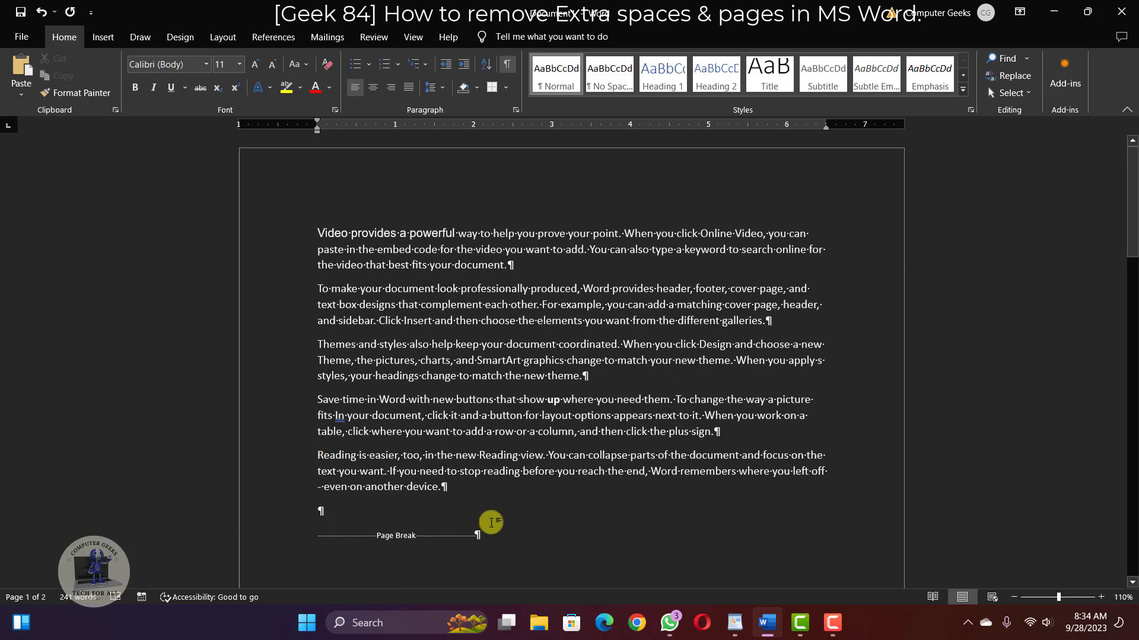
scroll(491, 524, "down", 8)
scroll(413, 367, "down", 4)
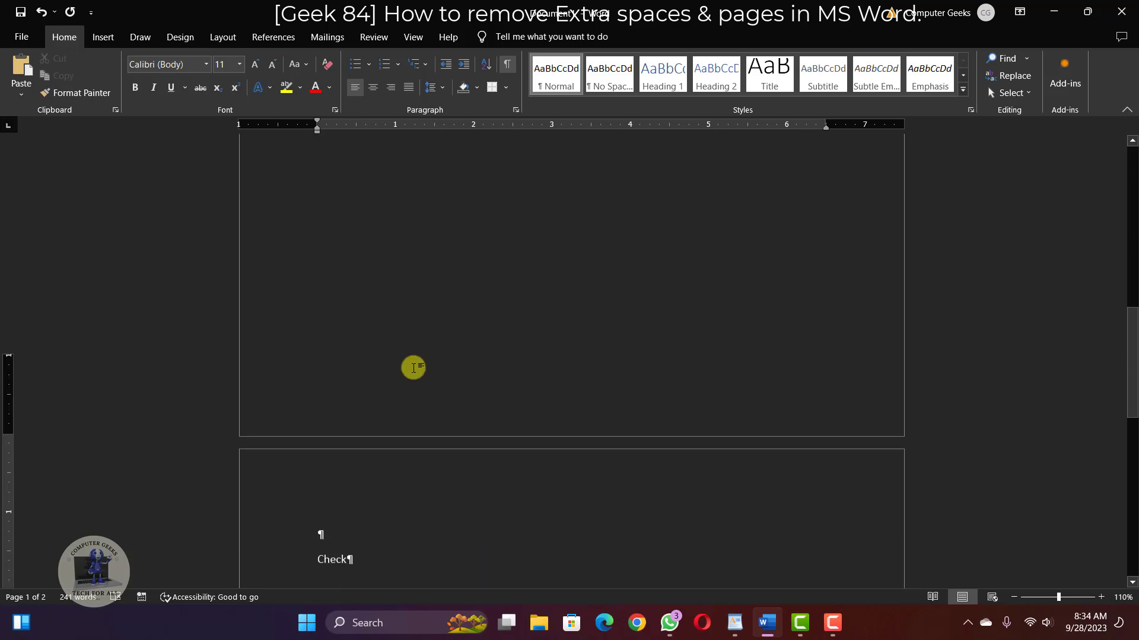
scroll(391, 451, "up", 1)
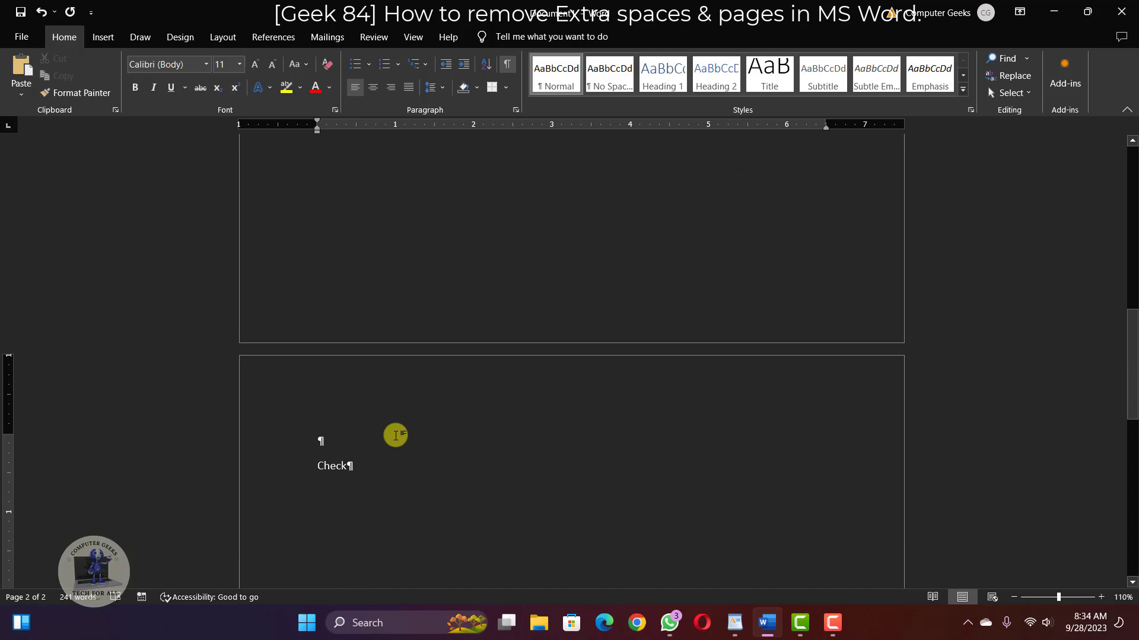
scroll(395, 435, "up", 10)
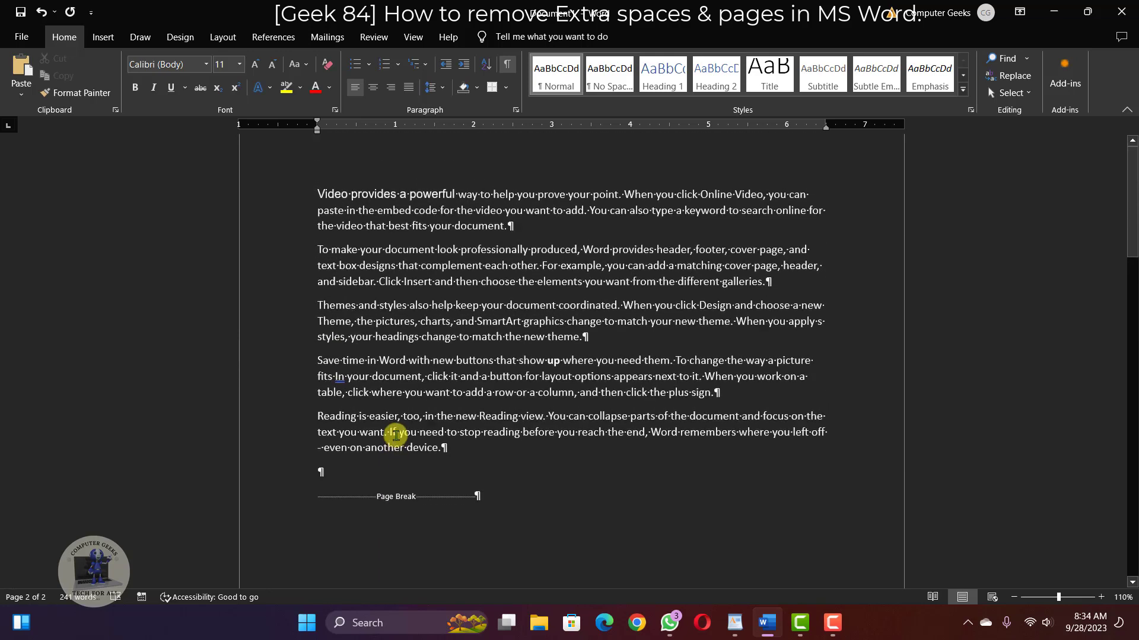
scroll(431, 475, "down", 6)
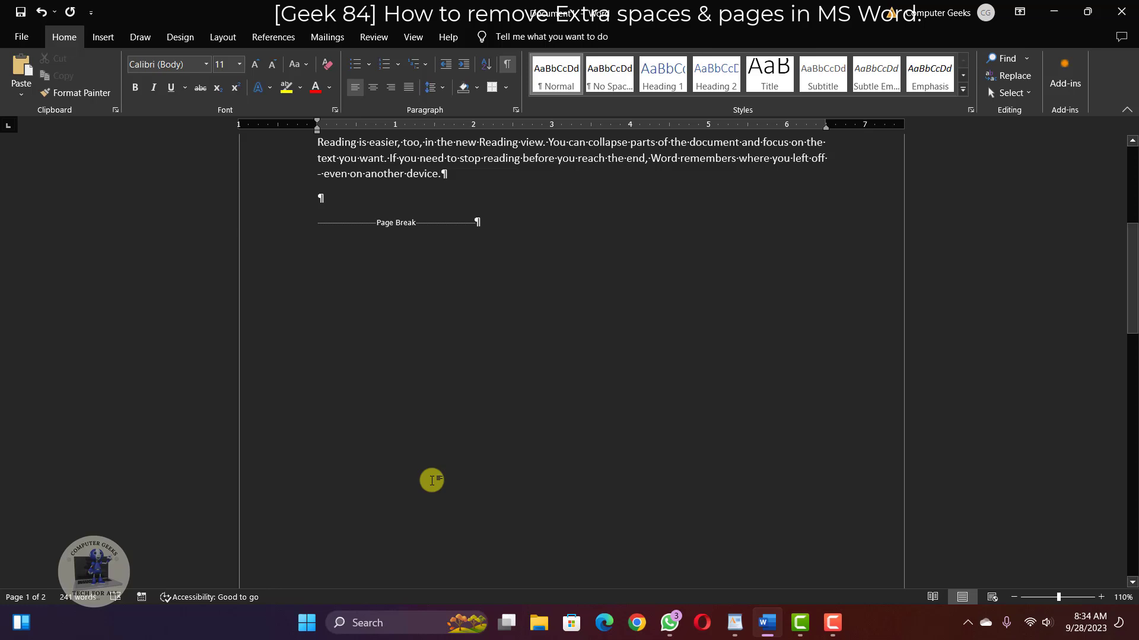
scroll(431, 480, "up", 6)
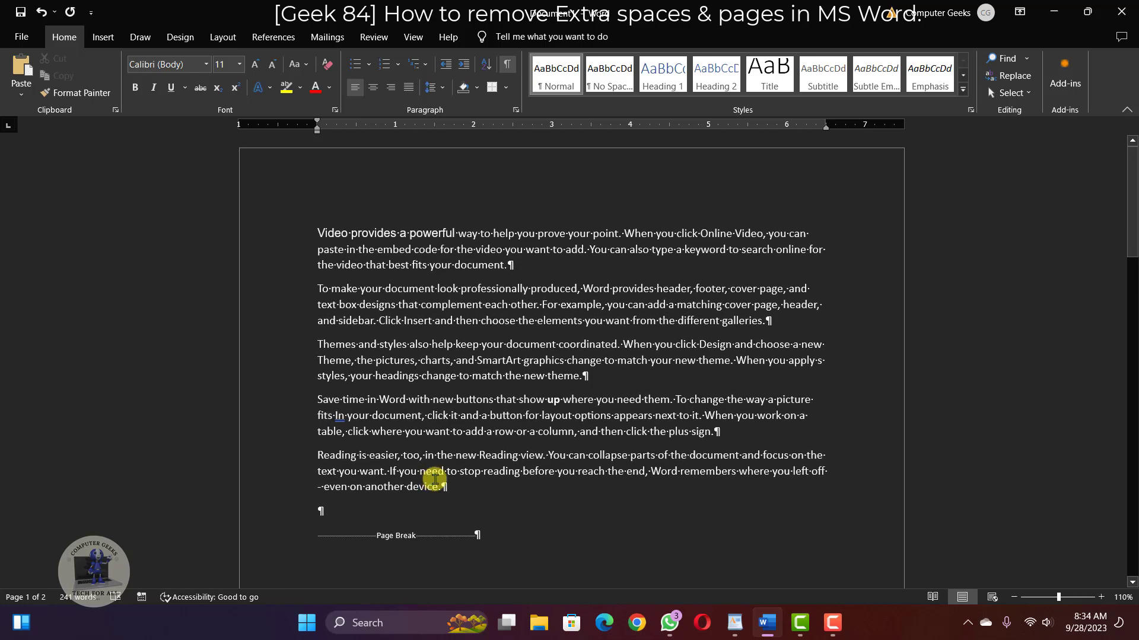
Minimize the document window, switch to the WordPad outline and deselect the "Remove Extra pages" line
left_click(1046, 6)
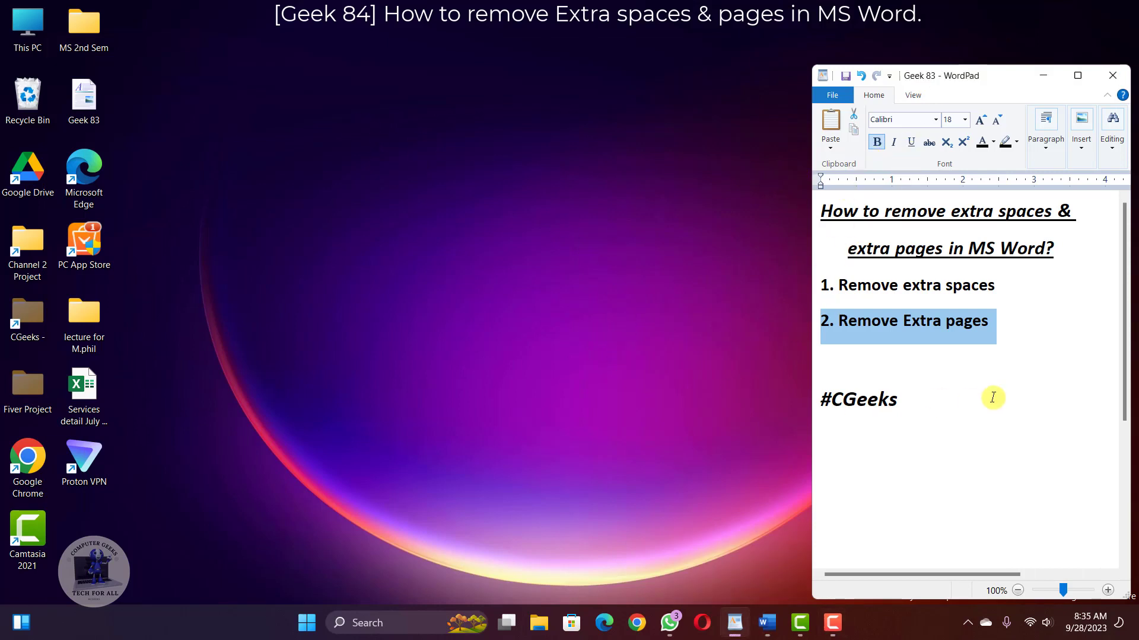
left_click(1009, 298)
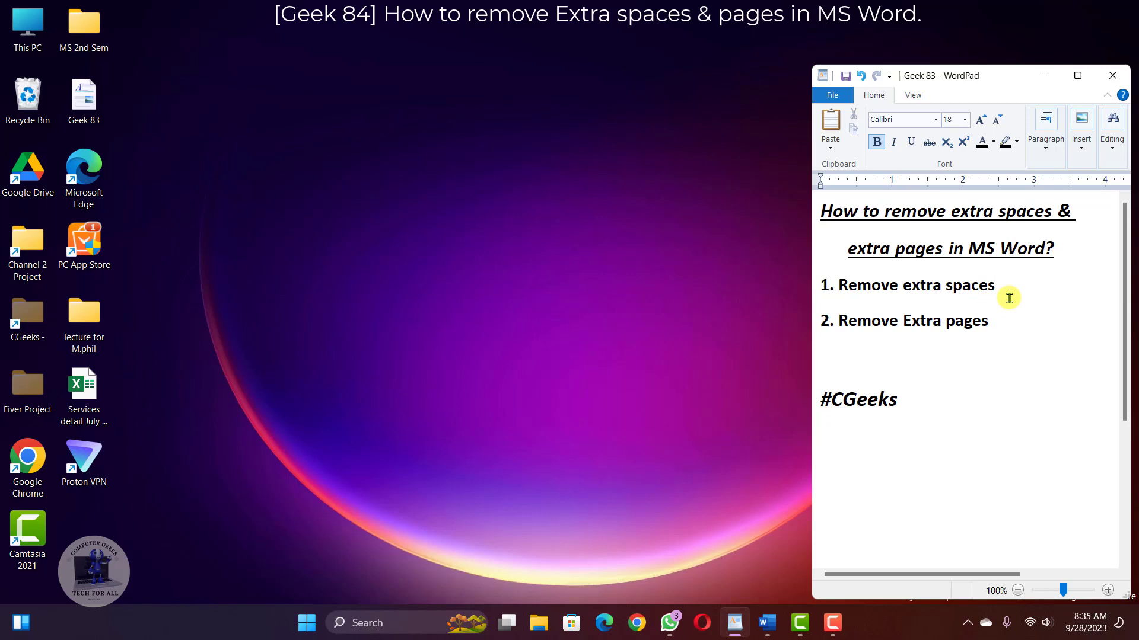